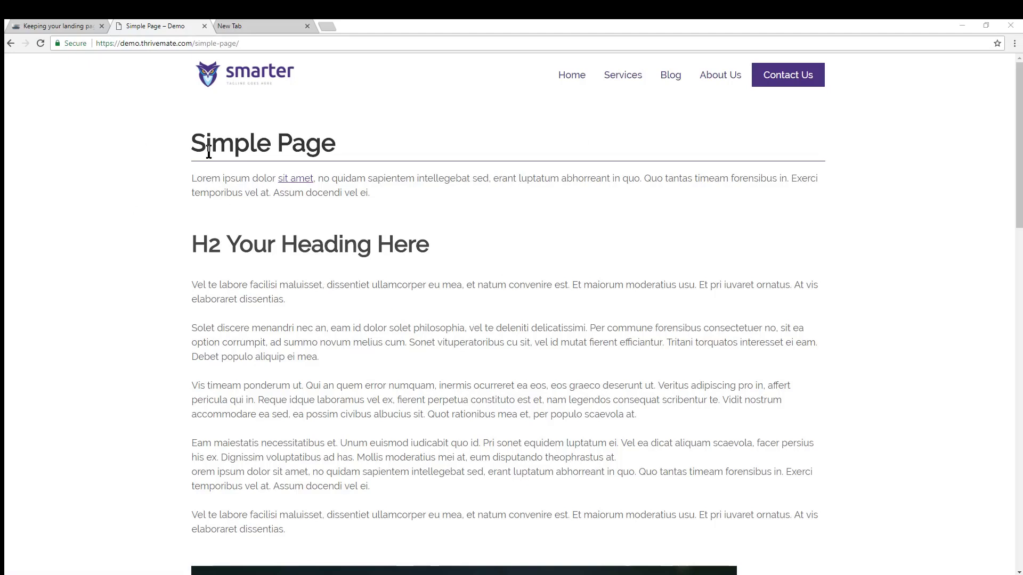
Step: Select the Simple Page title and opening body text on the live page
drag(191, 143, 337, 143)
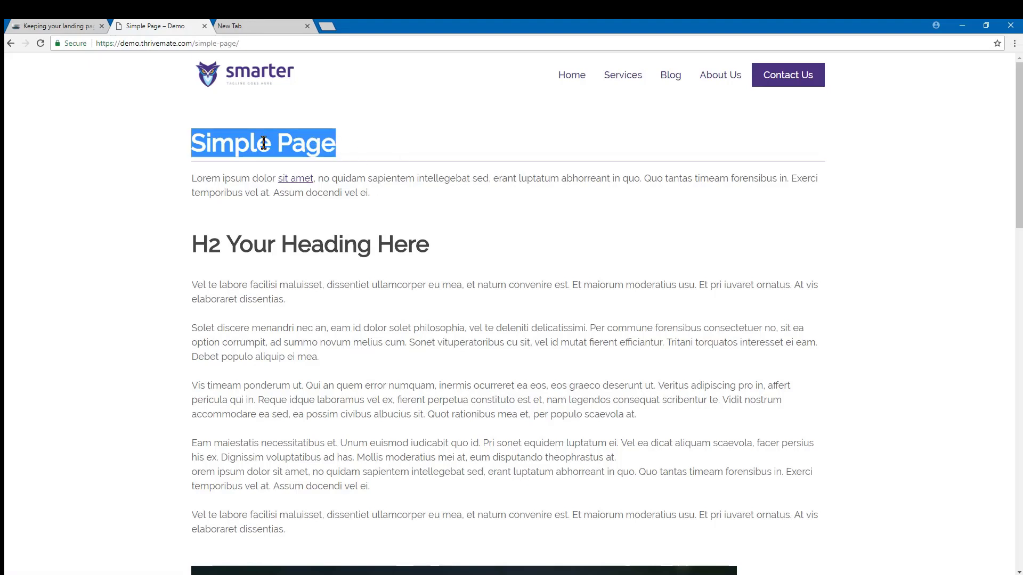
click(195, 143)
drag(187, 143, 334, 141)
click(346, 142)
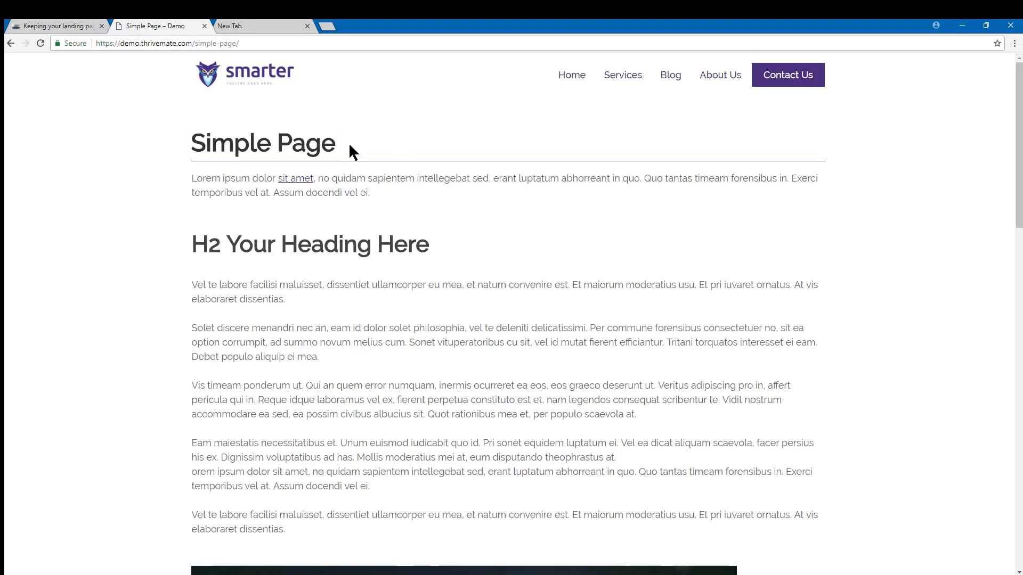
drag(191, 184, 426, 282)
Step: Scroll through the photo, H2 and H3 headings and bulleted lorem ipsum list
scroll(318, 406, down, 12)
scroll(318, 406, down, 6)
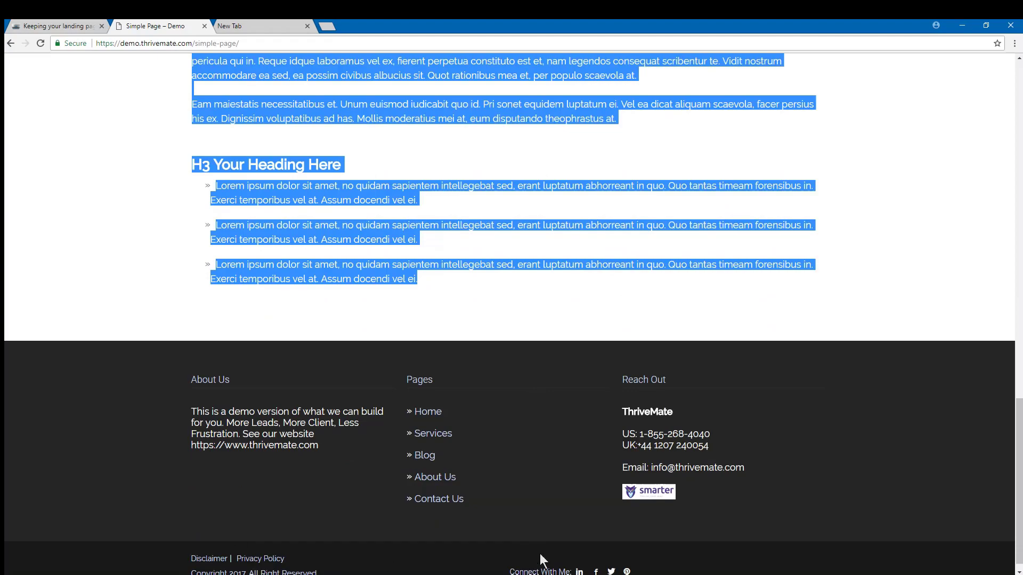
scroll(528, 519, up, 20)
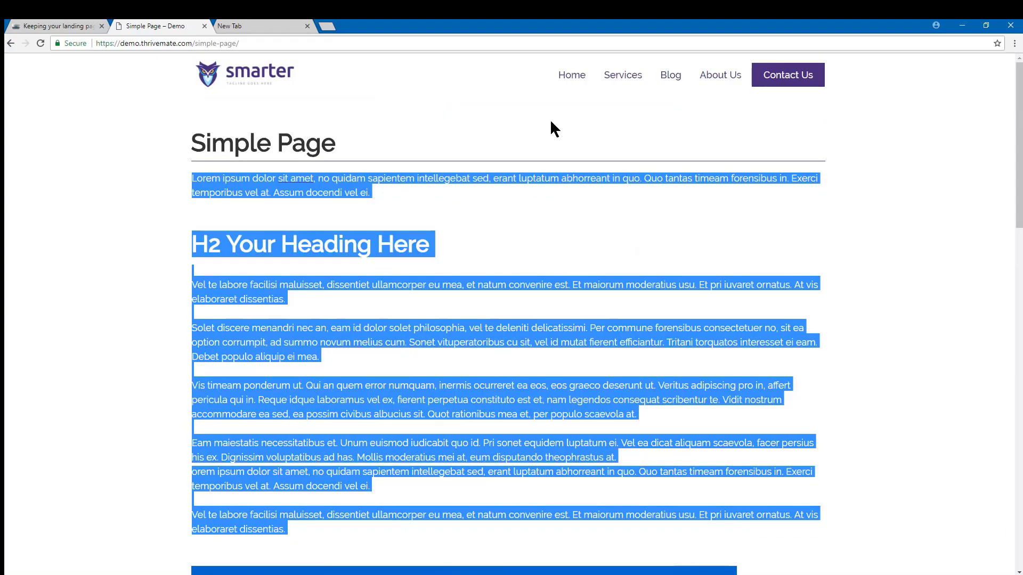
click(548, 243)
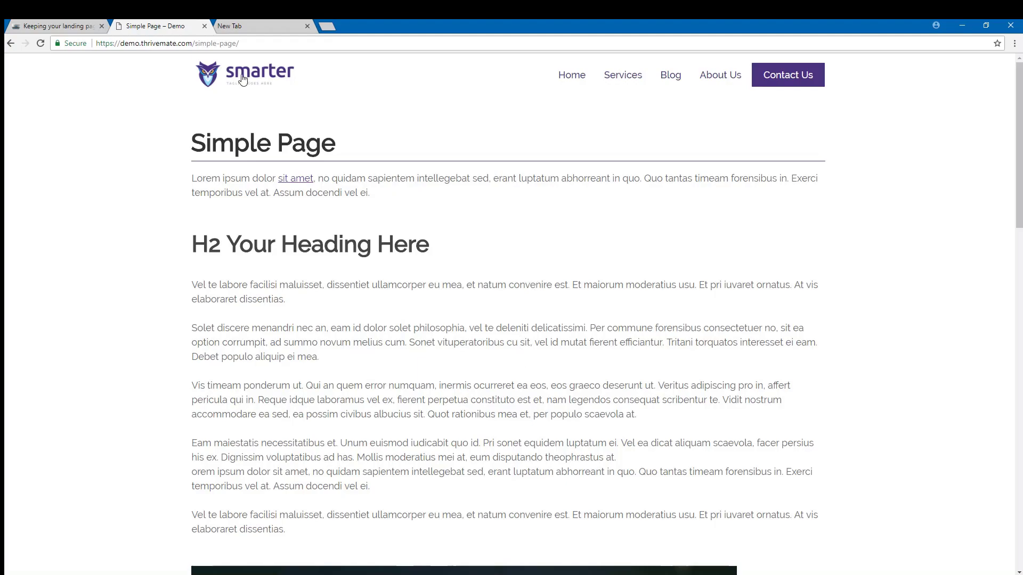
scroll(536, 363, down, 15)
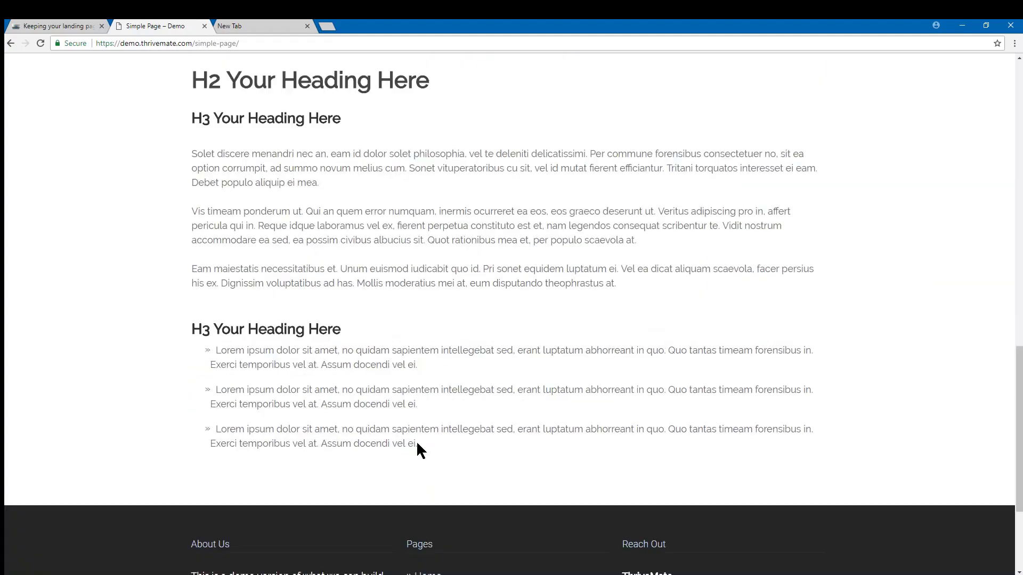
scroll(418, 450, down, 3)
scroll(388, 440, up, 12)
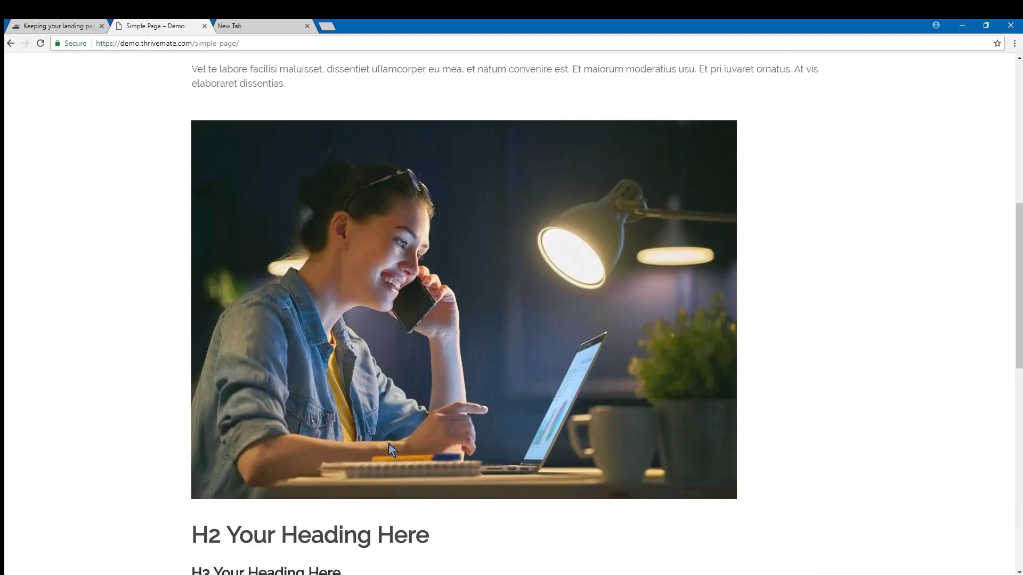
scroll(388, 444, down, 3)
scroll(280, 477, up, 2)
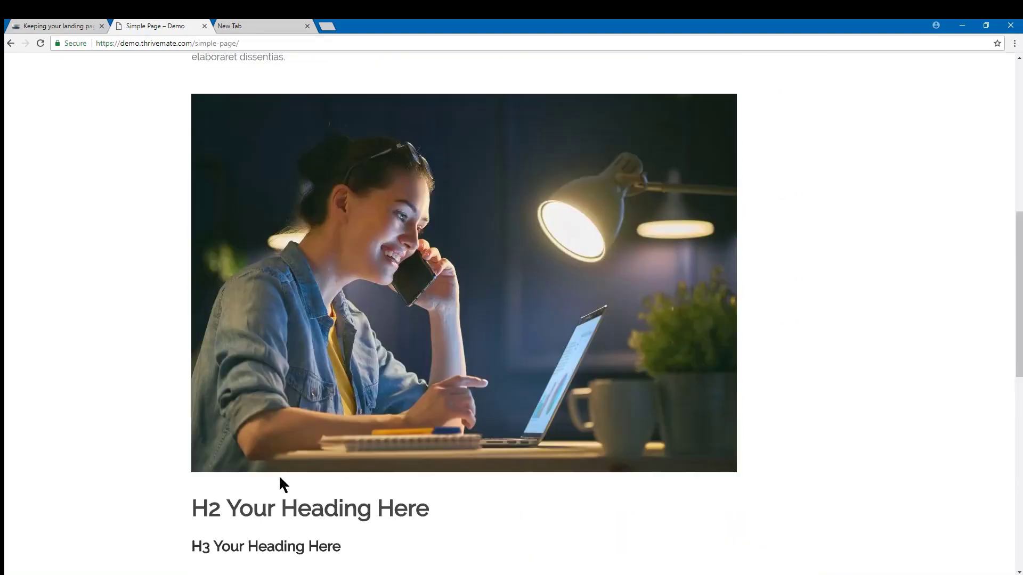
scroll(280, 477, up, 9)
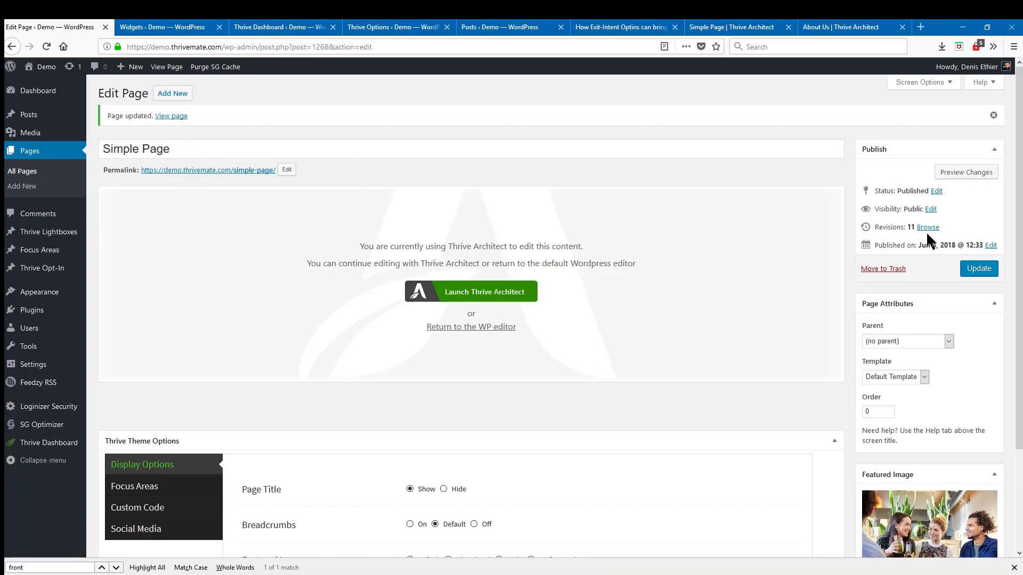
Step: Expand the Edit Page Screen Options and scroll down to the Thrive Theme Options box
scroll(943, 328, down, 3)
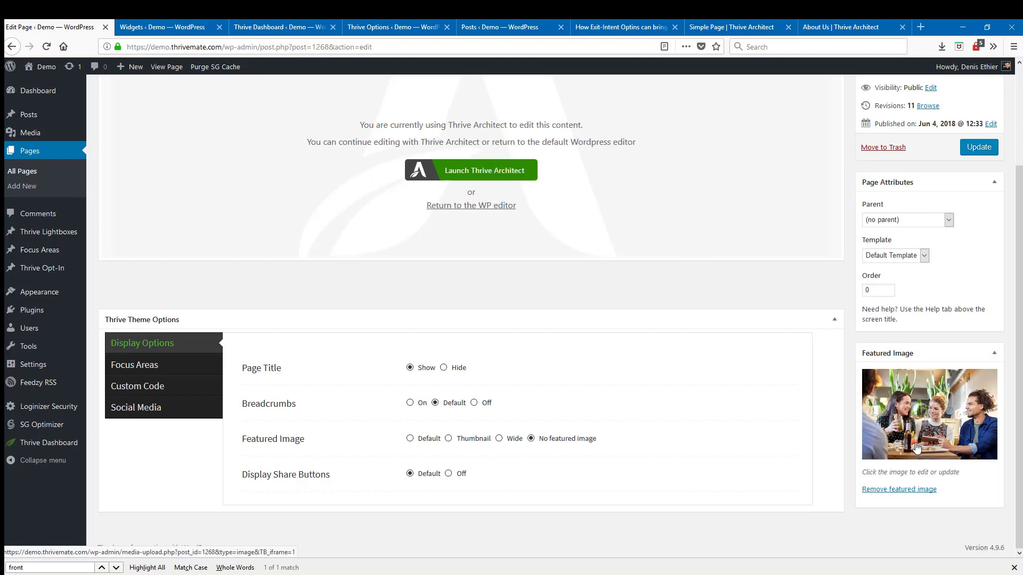
scroll(914, 442, up, 3)
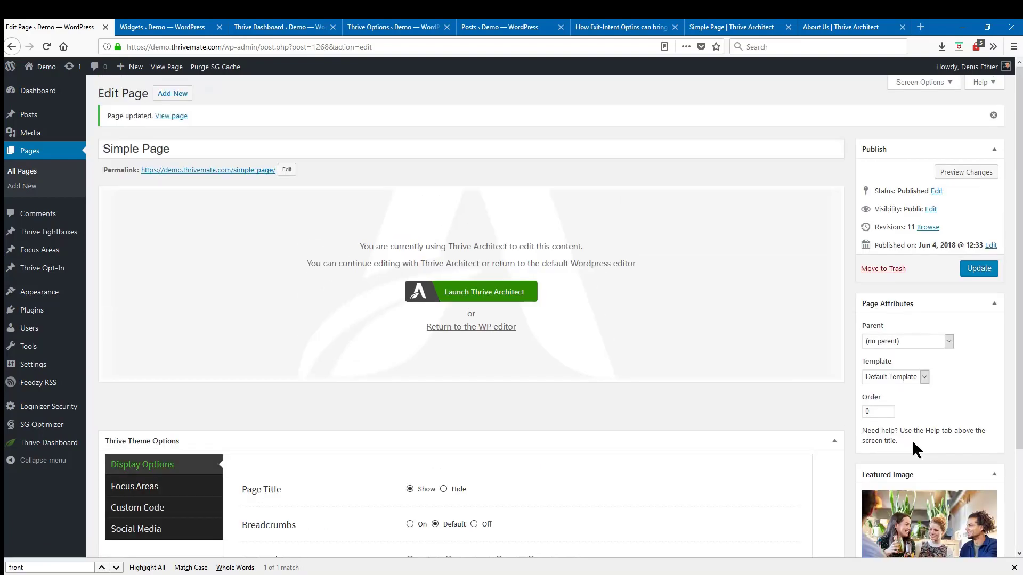
scroll(605, 458, down, 3)
scroll(902, 456, up, 3)
click(931, 87)
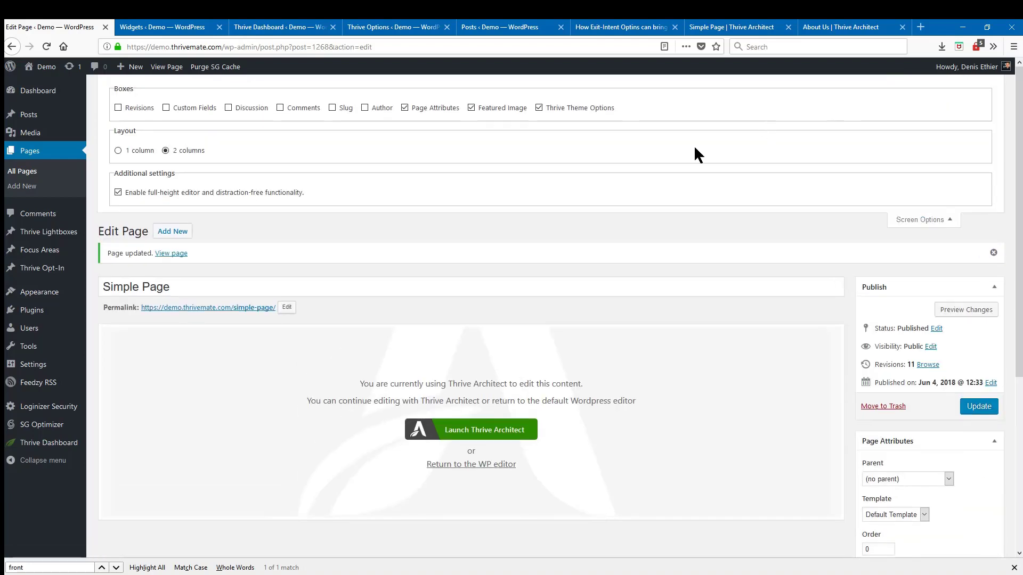
click(124, 114)
scroll(317, 289, down, 5)
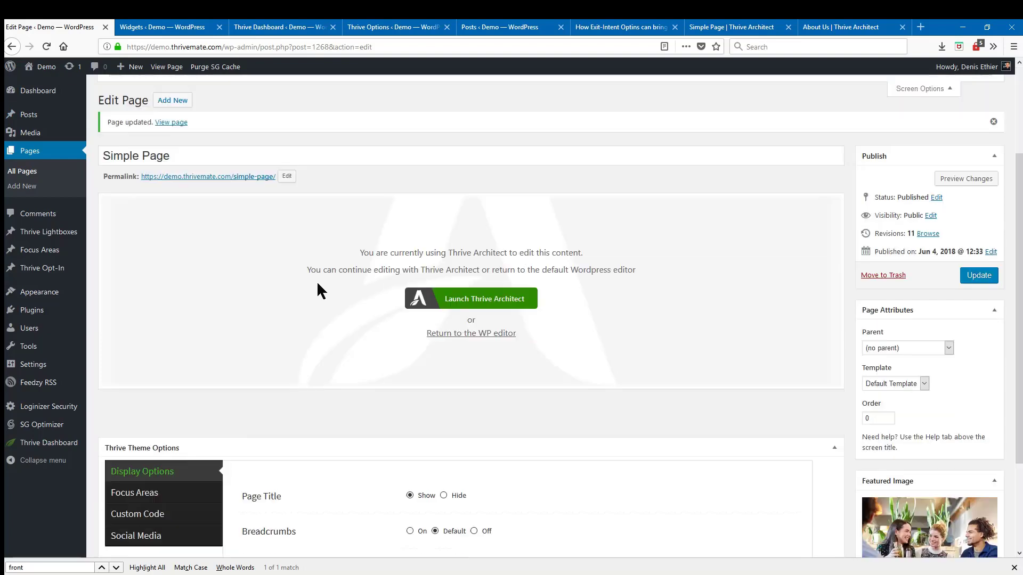
scroll(235, 427, up, 5)
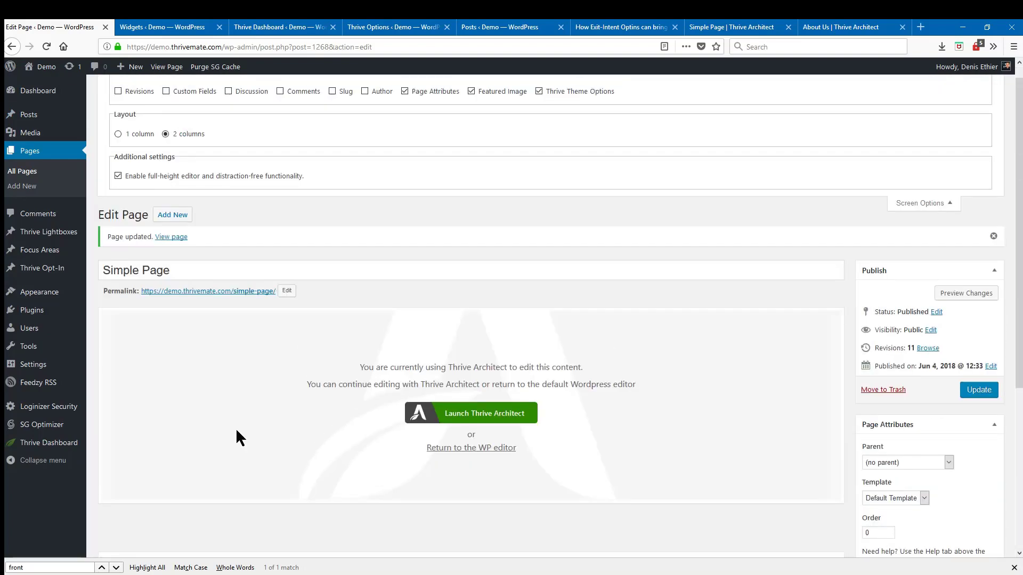
scroll(289, 425, down, 5)
scroll(247, 424, up, 5)
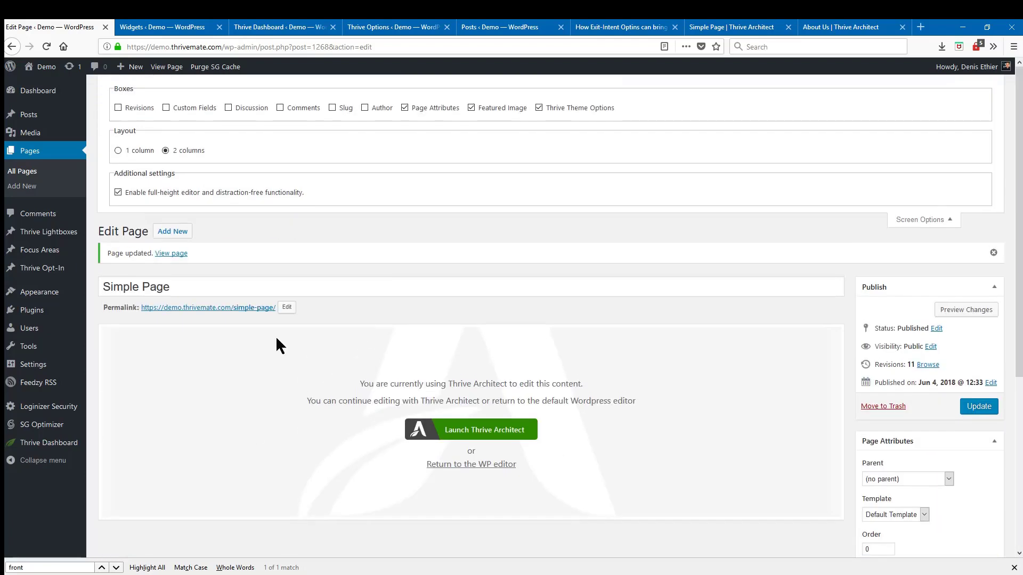
scroll(276, 339, down, 5)
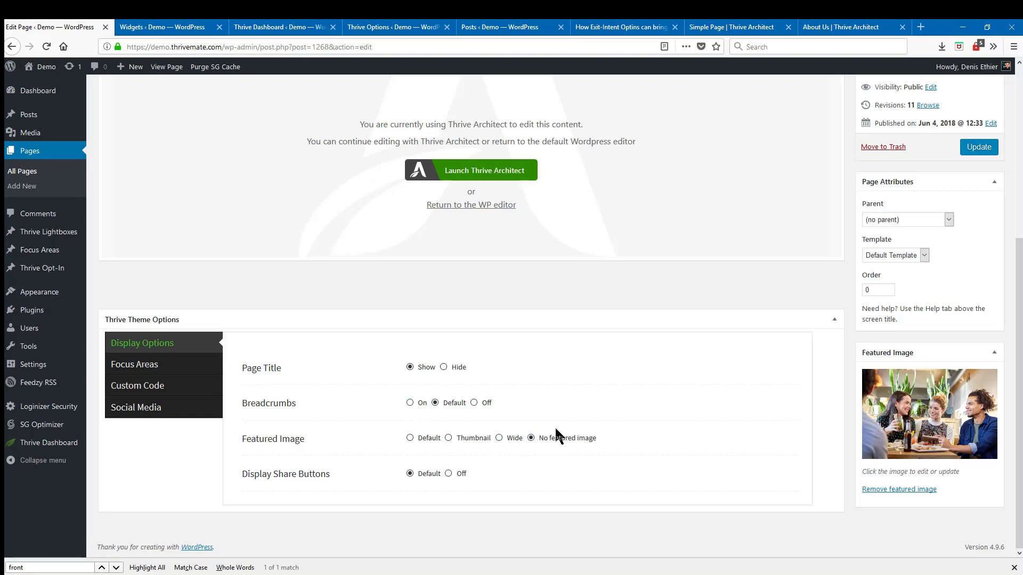
Step: Set Featured Image to Thumbnail, update the page, and reload the live Simple Page
click(448, 437)
click(965, 150)
key(alt+Tab)
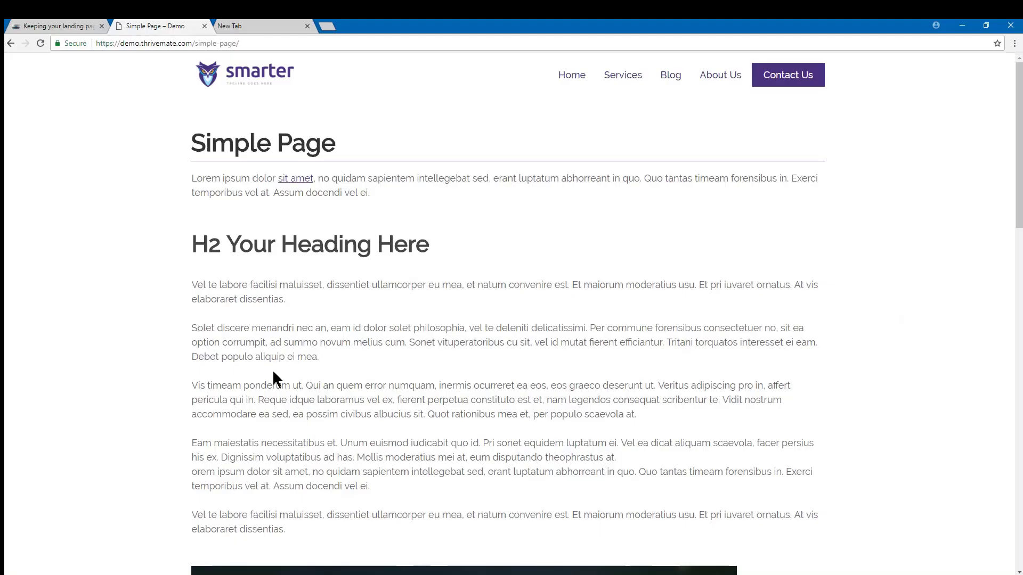
key(F5)
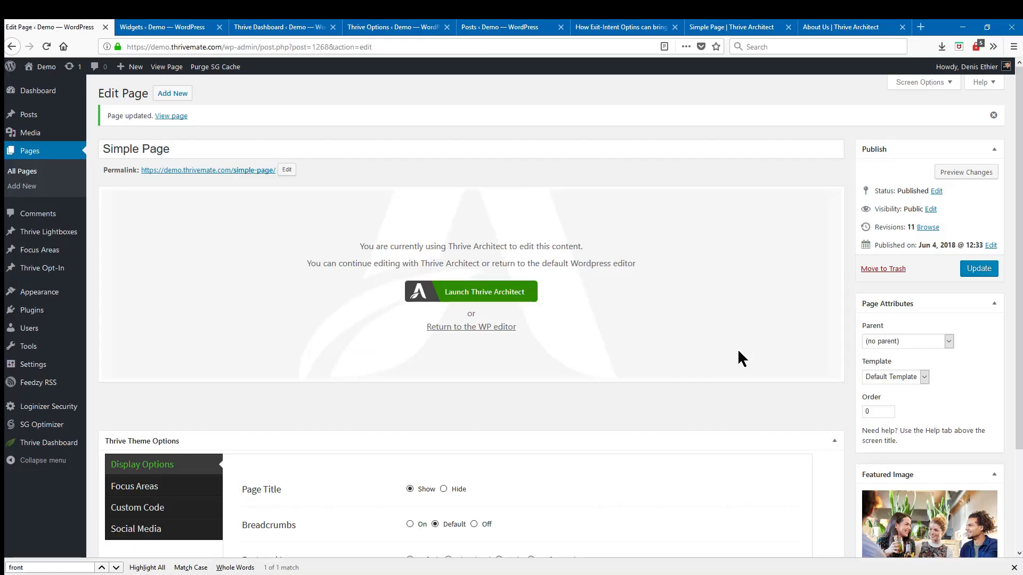
scroll(737, 358, down, 3)
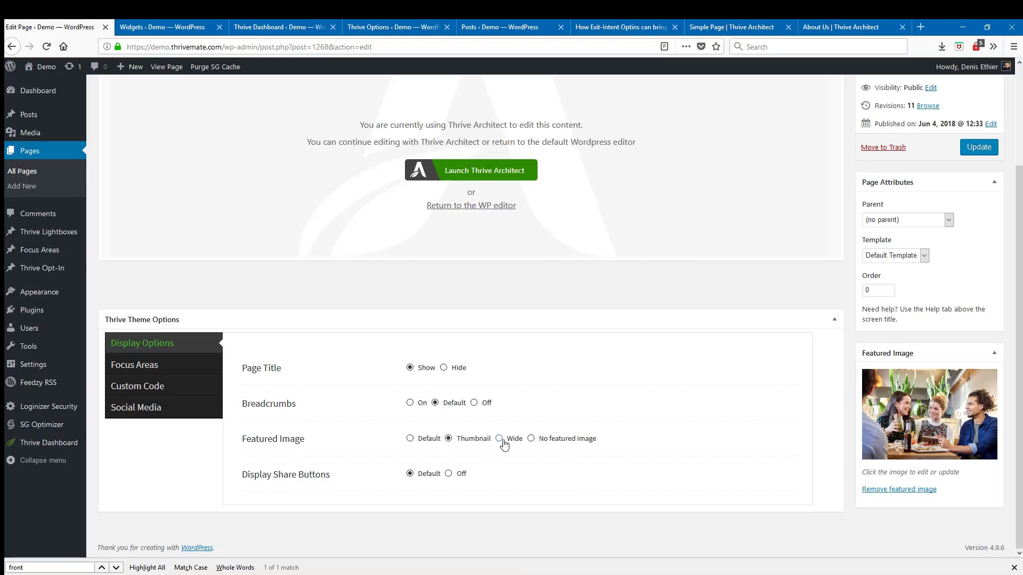
Step: Set Featured Image to Wide, update, and reload the live page
click(499, 438)
click(978, 147)
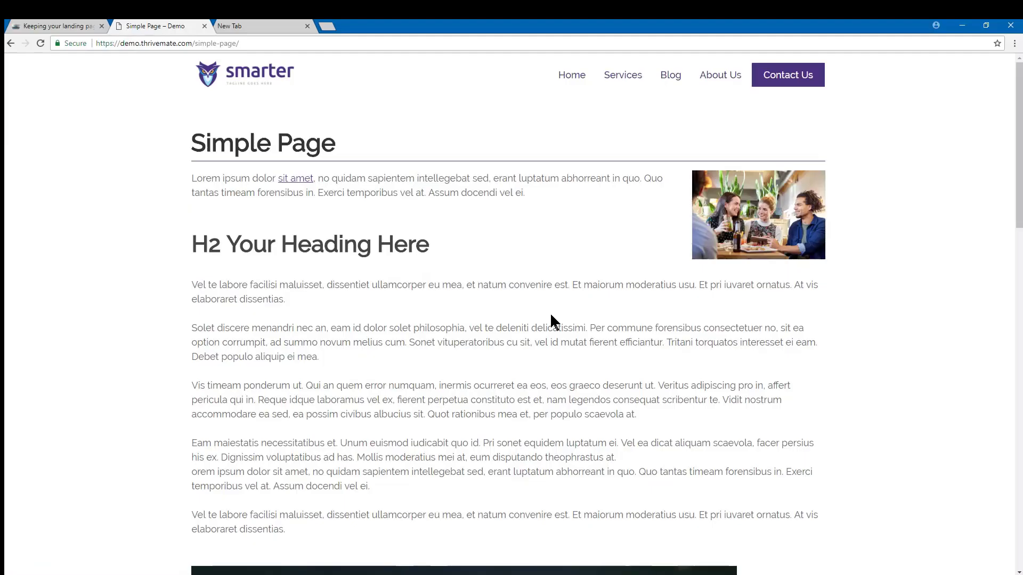
key(F5)
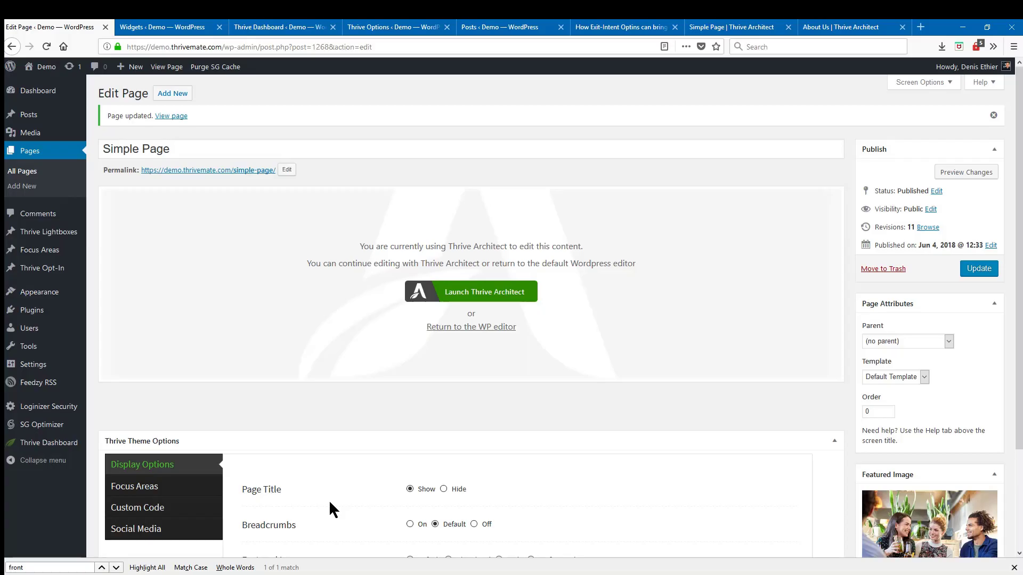
scroll(333, 509, down, 2)
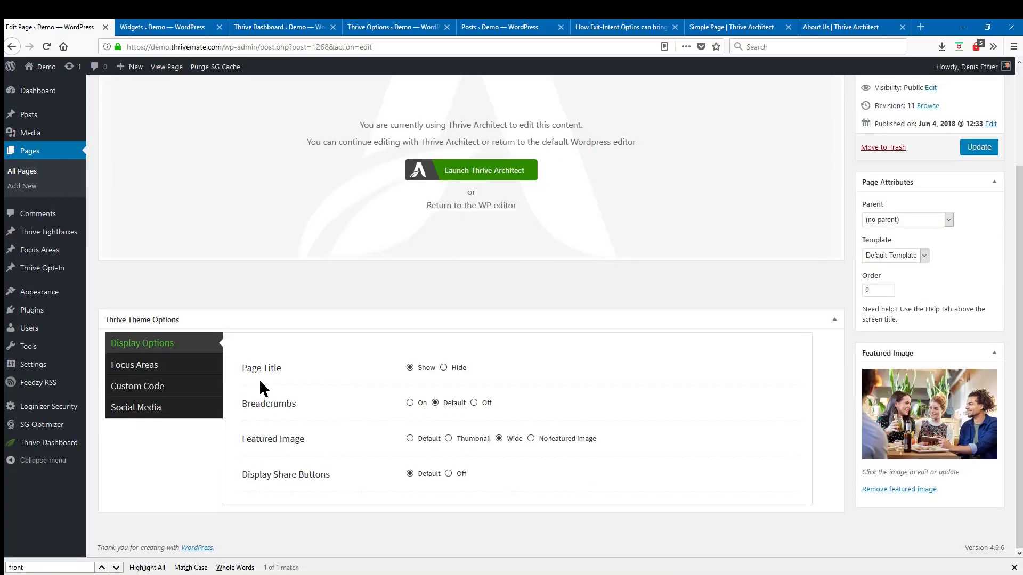
Step: Hide the page title, update, and check the reloaded live page
click(444, 367)
click(963, 152)
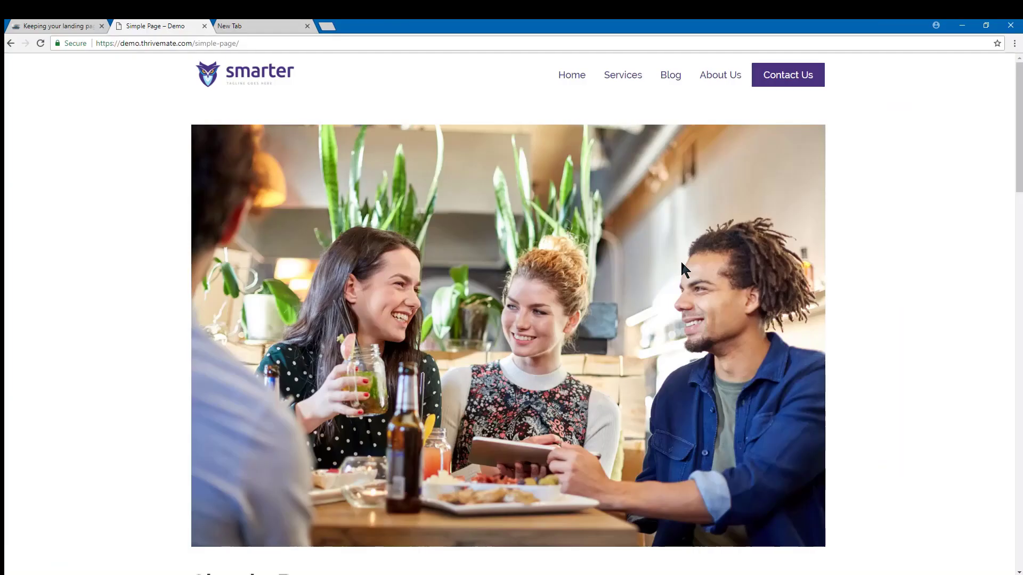
scroll(131, 253, down, 3)
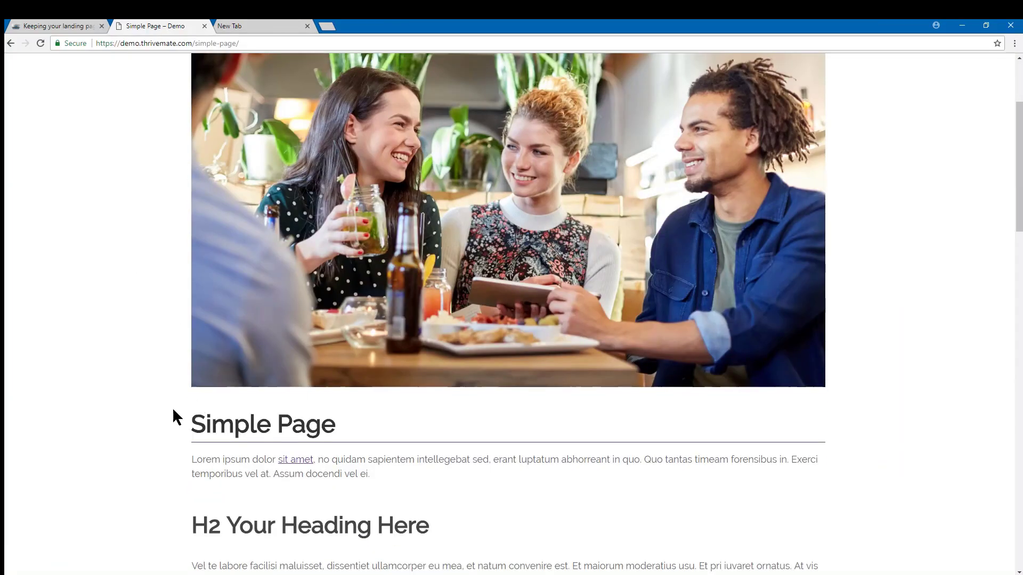
key(F5)
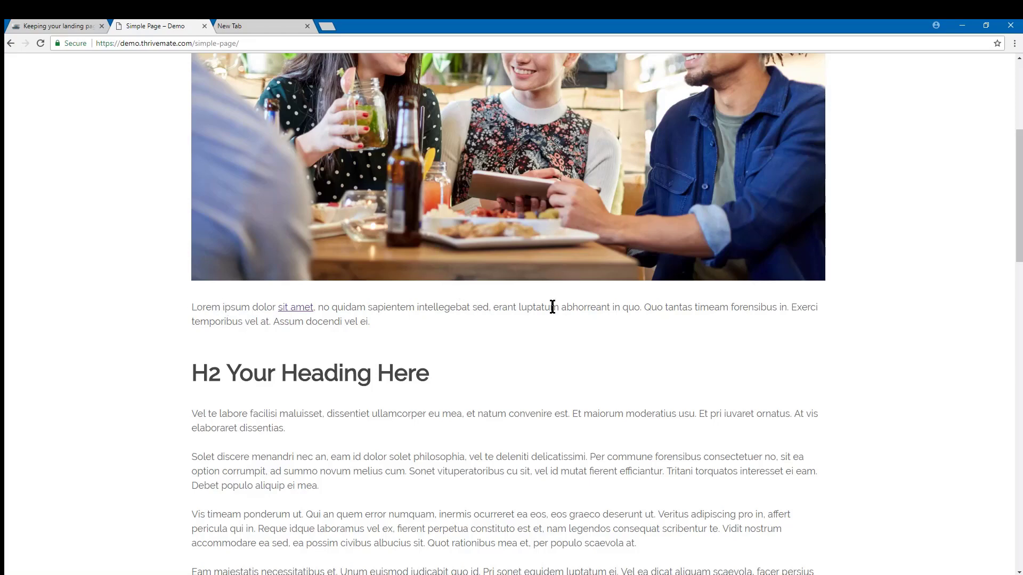
scroll(338, 368, up, 2)
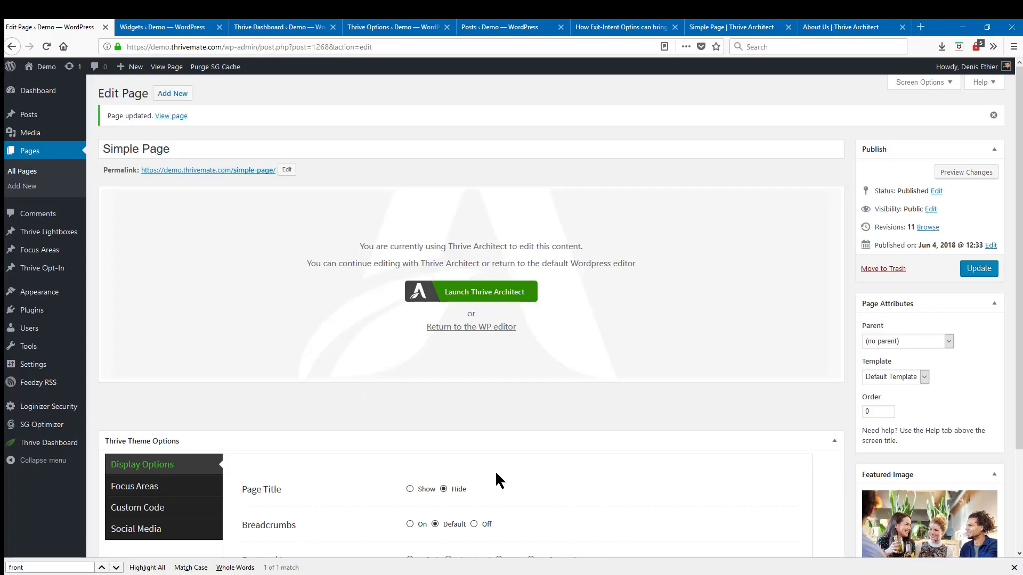
scroll(495, 477, down, 3)
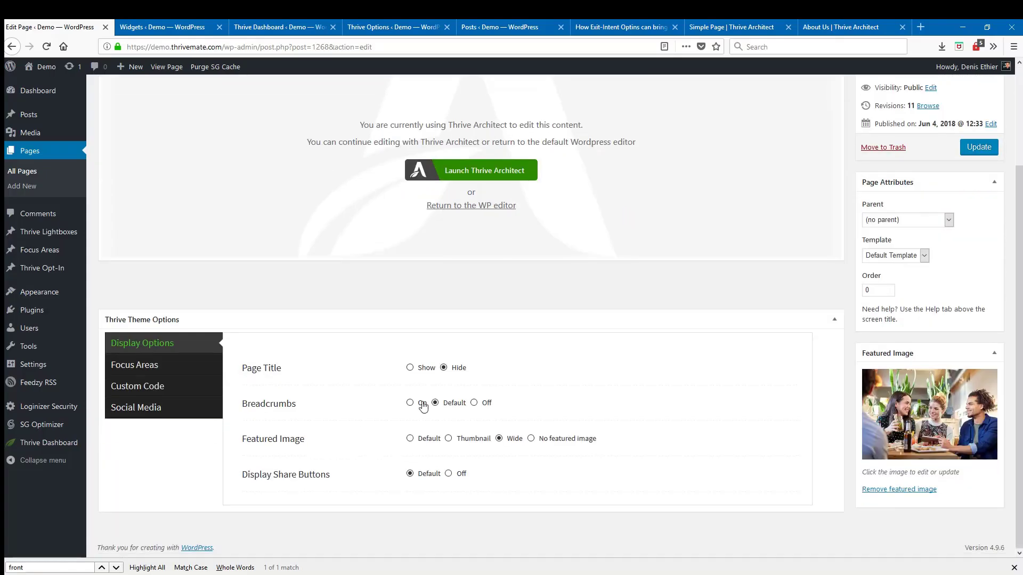
Step: Set Page Title to Show, No featured image, Breadcrumbs On, then update and reload
click(409, 368)
click(531, 439)
click(409, 402)
click(979, 147)
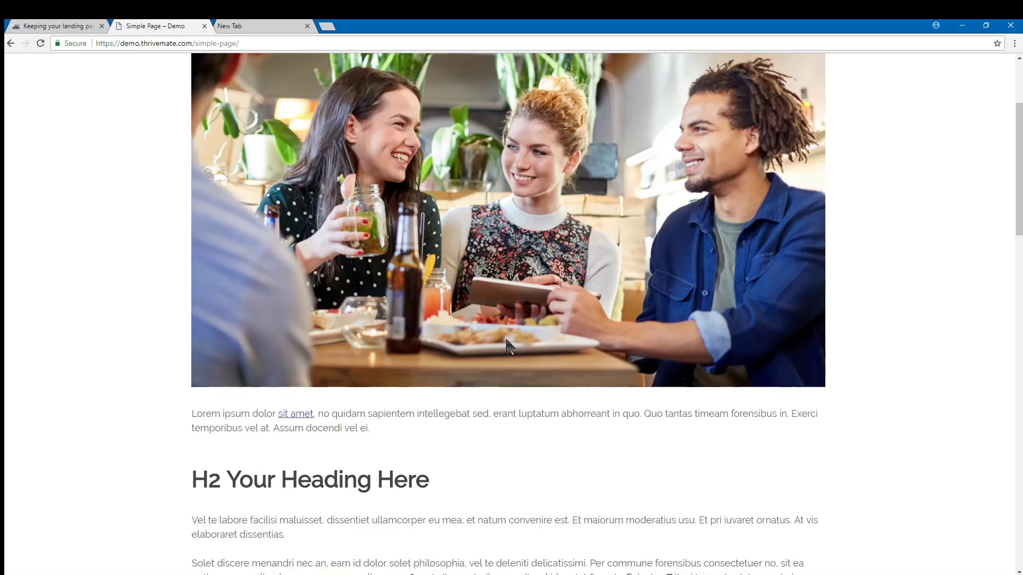
scroll(98, 347, up, 2)
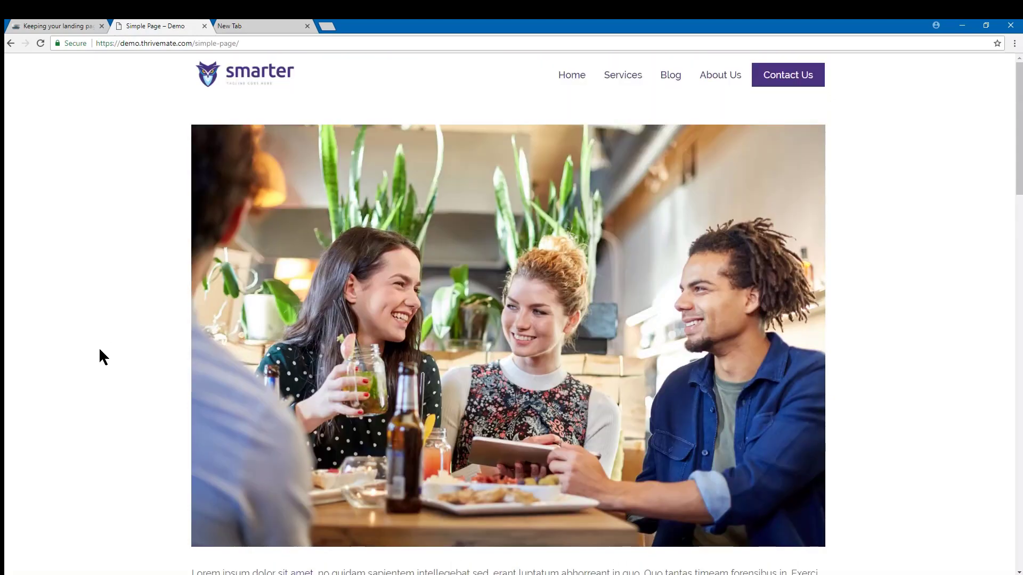
key(F5)
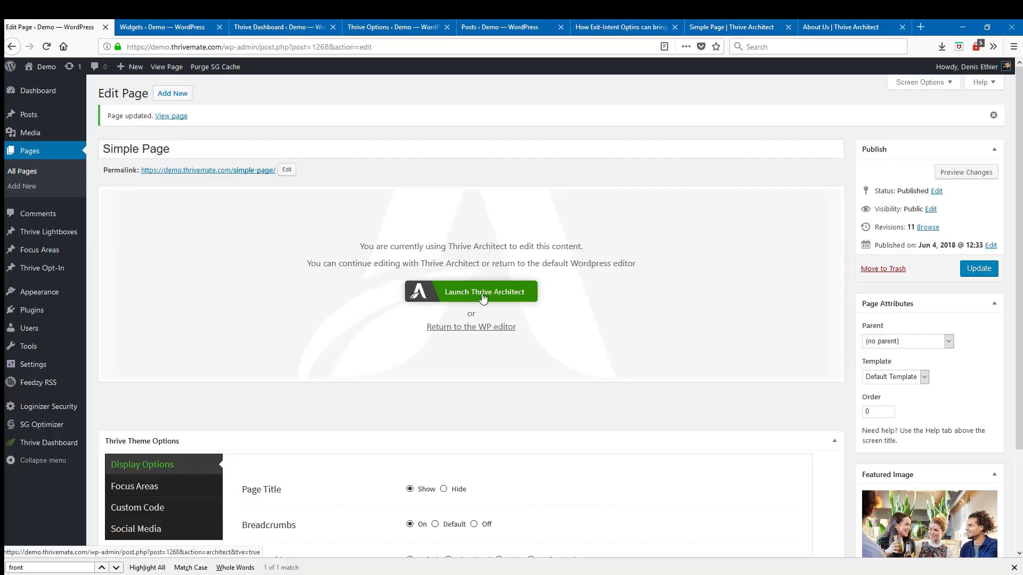
scroll(481, 290, down, 2)
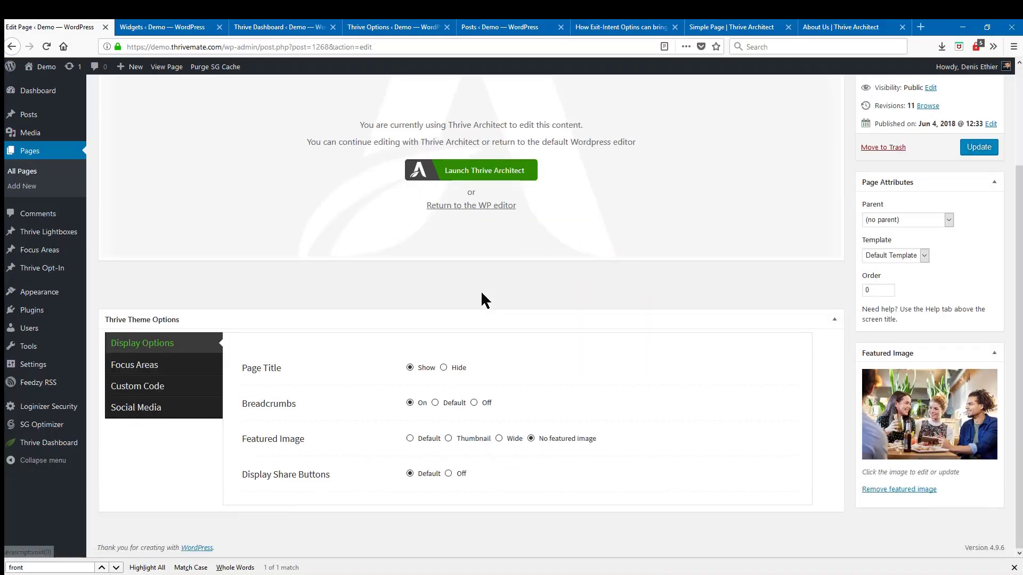
Step: Browse the Focus Areas, Custom Code and Social Media tabs of Thrive Theme Options
click(160, 366)
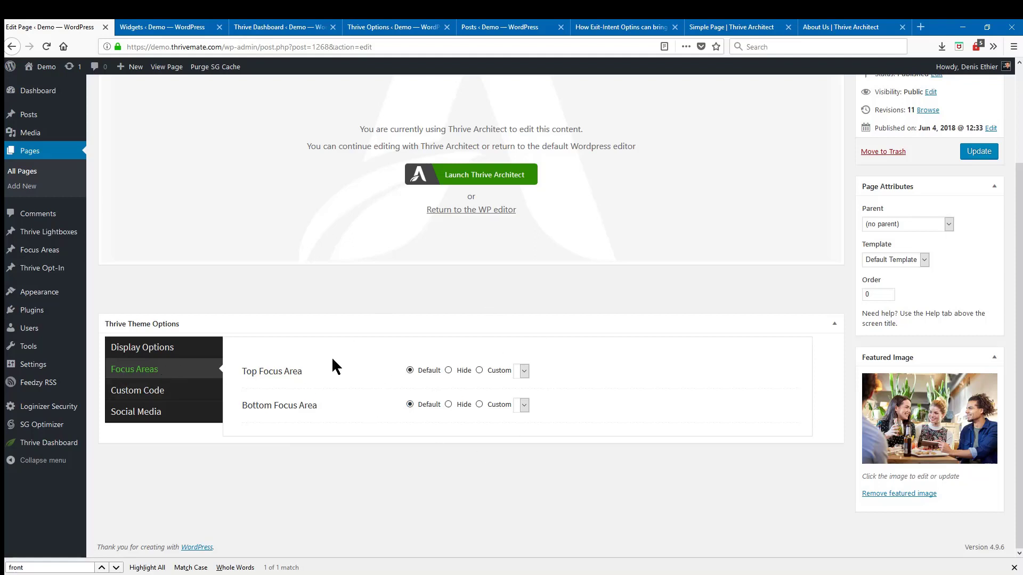
click(137, 394)
scroll(350, 426, down, 2)
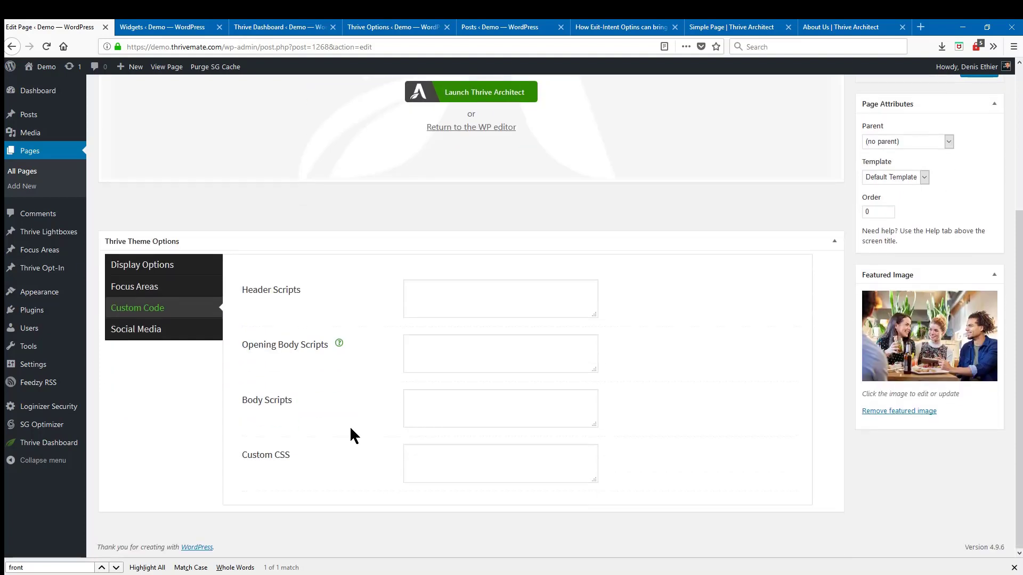
click(204, 323)
scroll(346, 411, down, 3)
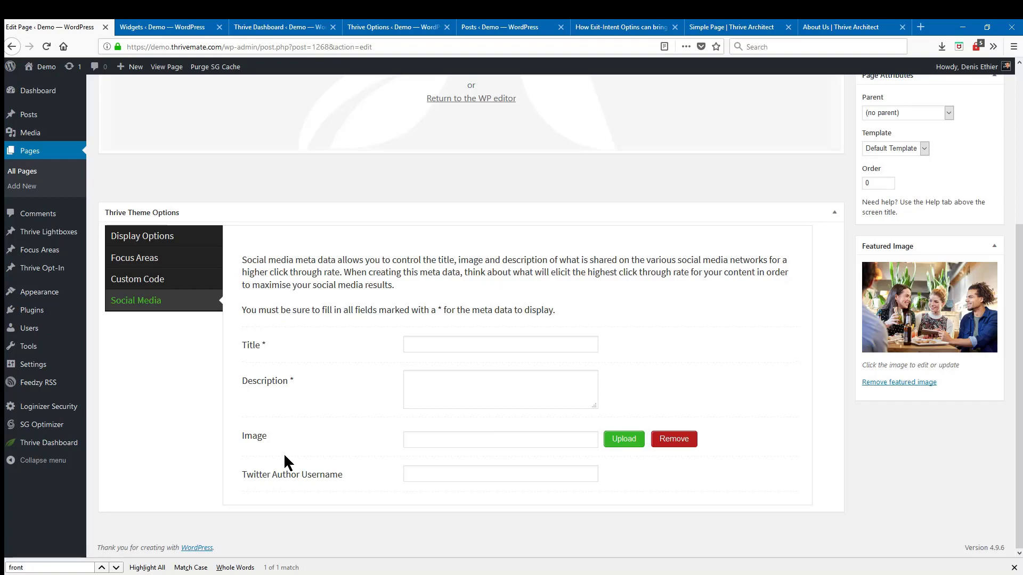
scroll(284, 453, up, 5)
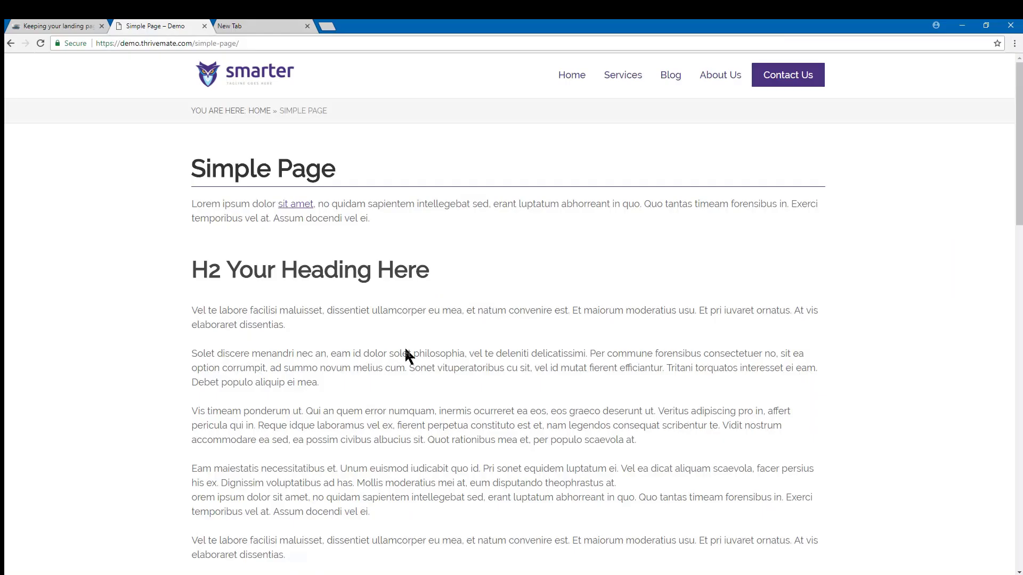
scroll(430, 293, down, 1)
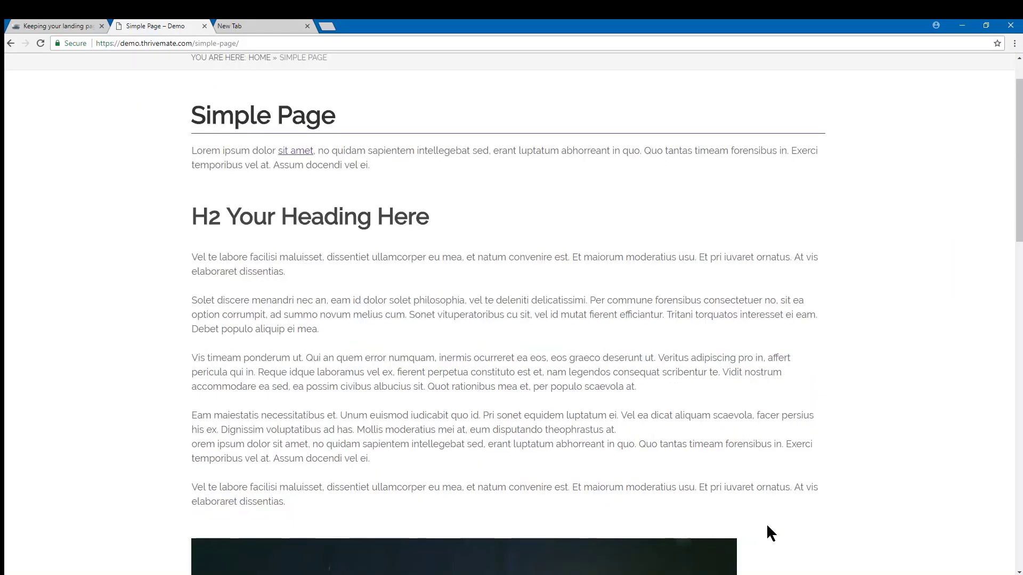
key(alt+Tab)
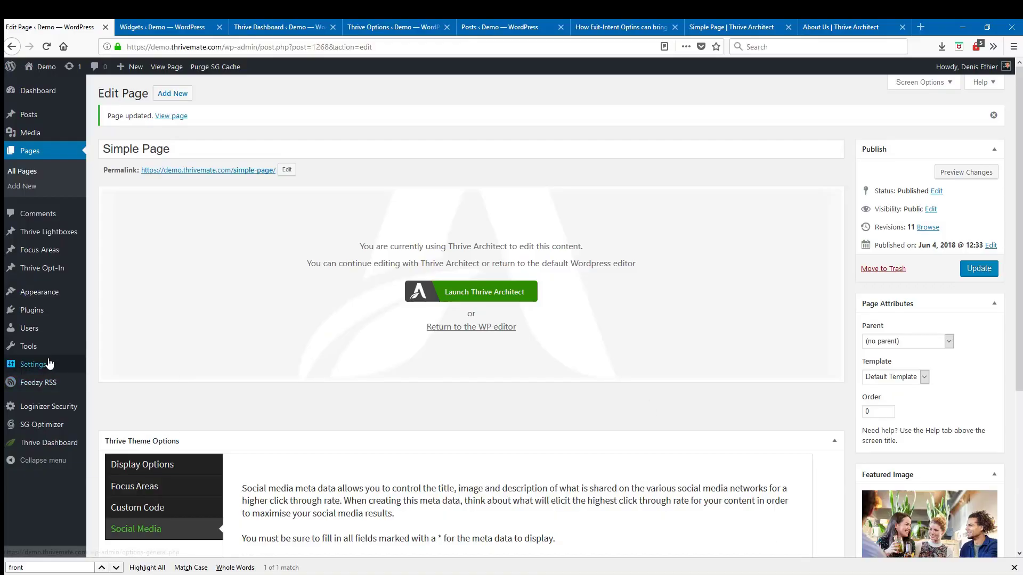
Step: Open Appearance > Widgets in a new tab and expand the Pages Sidebar
mouse_move(44, 299)
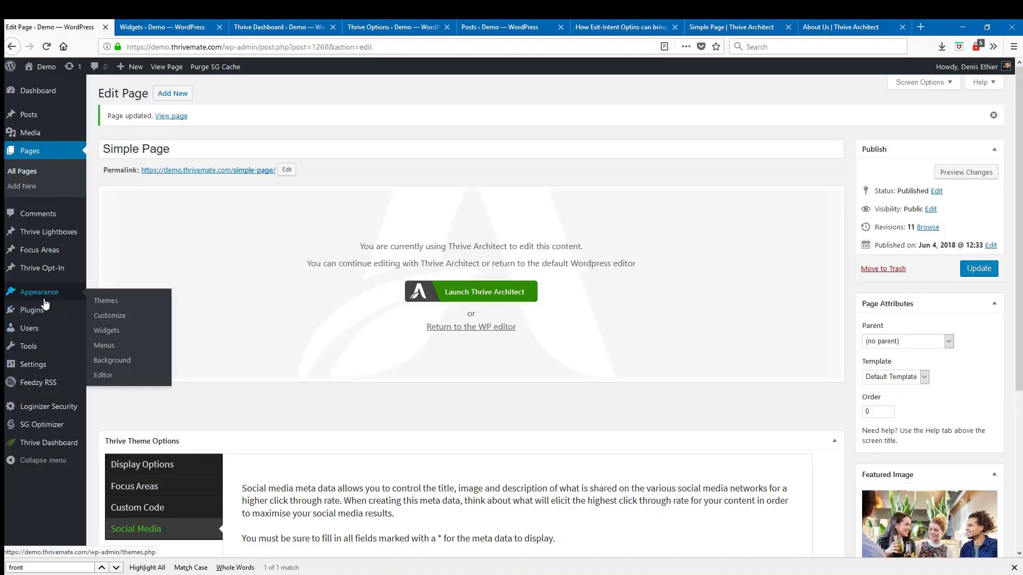
scroll(106, 334, down, 2)
middle_click(106, 330)
click(150, 26)
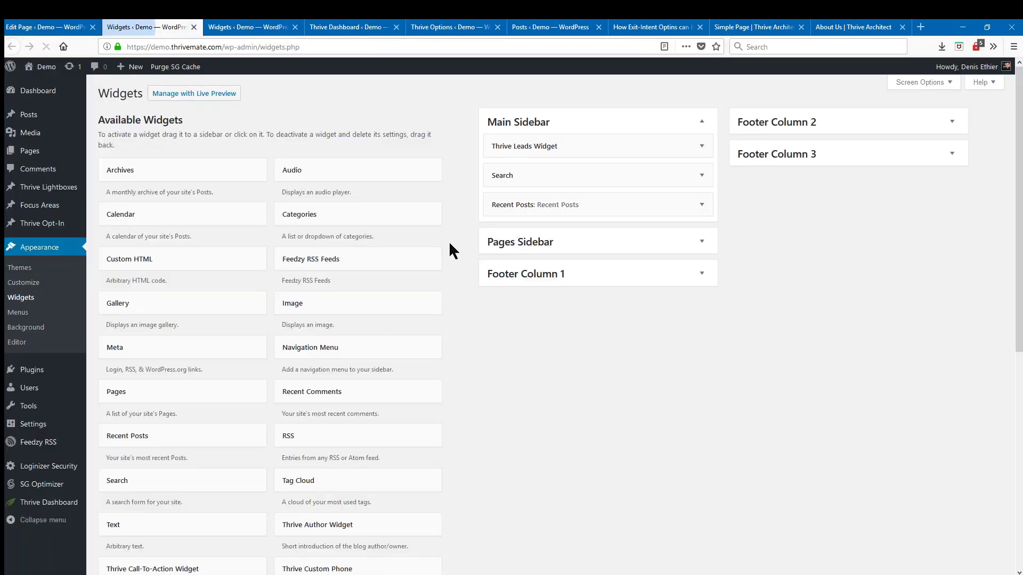
click(554, 243)
scroll(540, 226, down, 3)
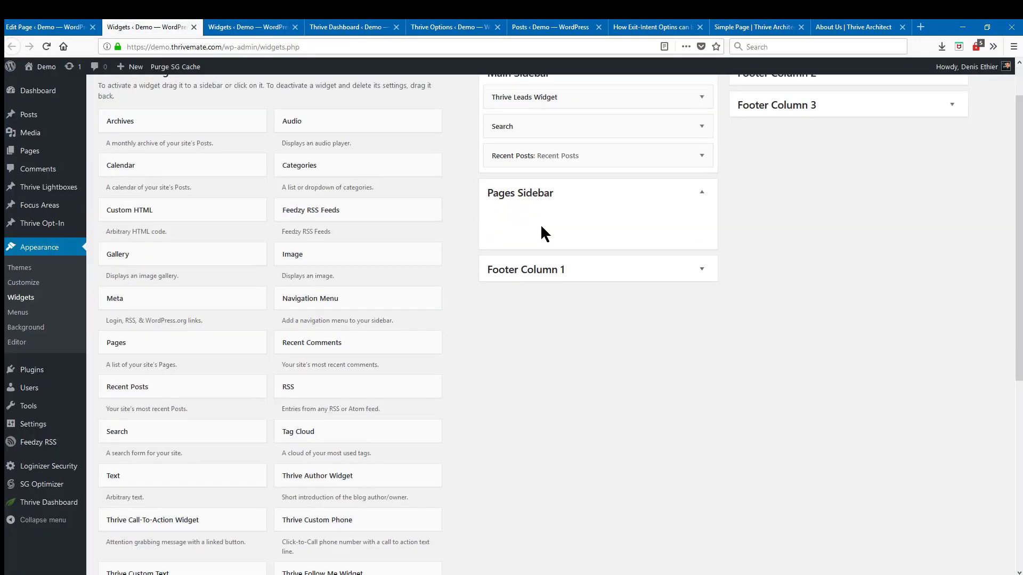
scroll(483, 363, down, 4)
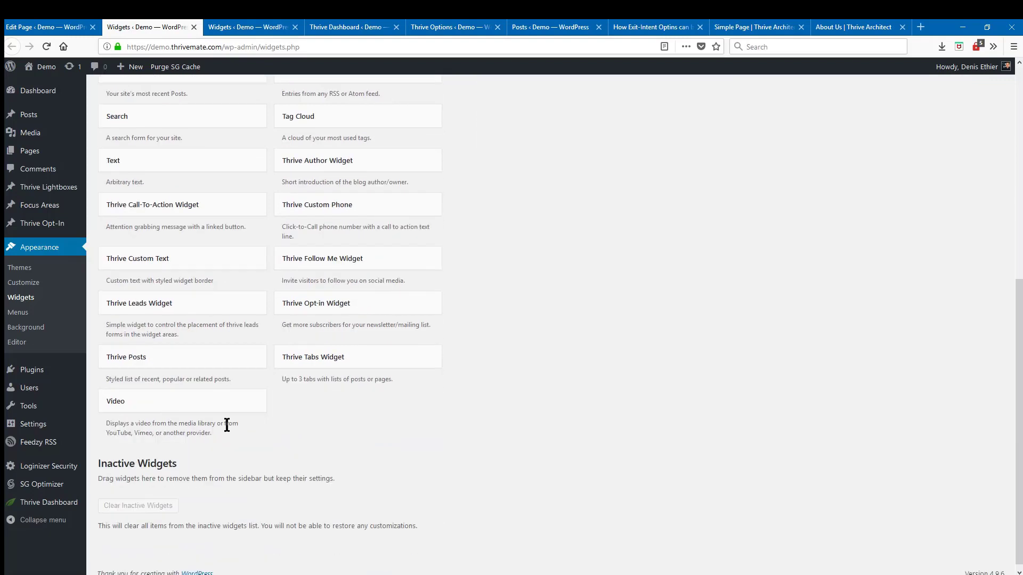
scroll(347, 394, up, 2)
Step: Add a Text widget with 'About Us.' and filler text to the Pages Sidebar and save it
drag(142, 324, 561, 157)
click(559, 212)
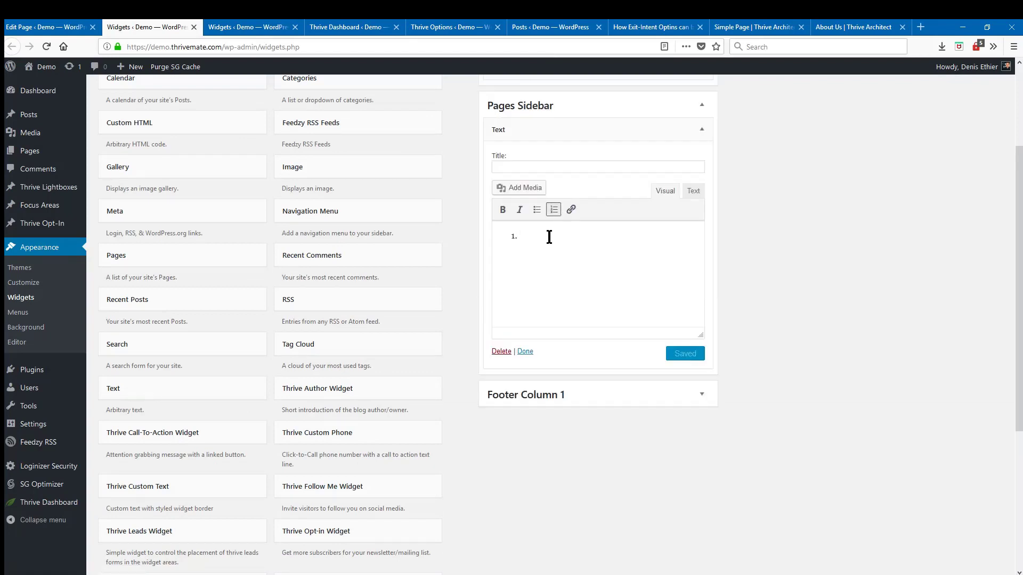
key(BackSpace)
text(B)
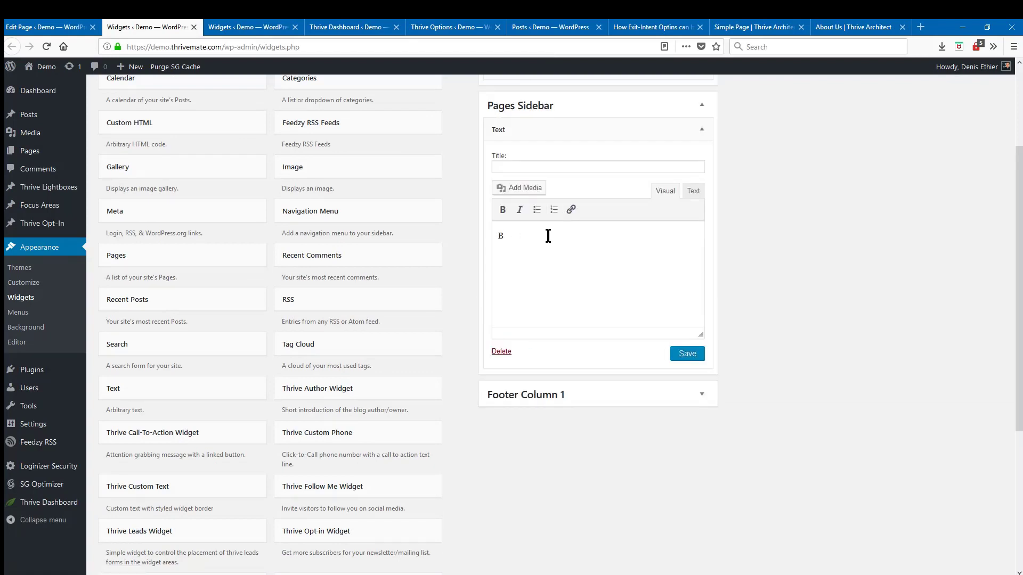
key(BackSpace)
text(About Us.)
key(Return)
text(ls dfkjas;lkdjf ;alskdjfl;as kdjflsk dj fsd)
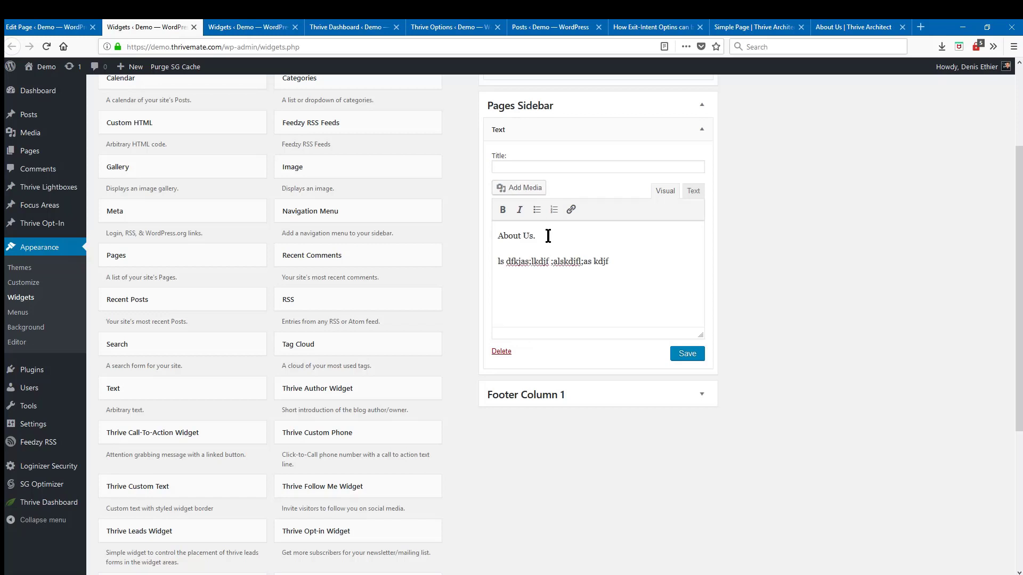
click(540, 167)
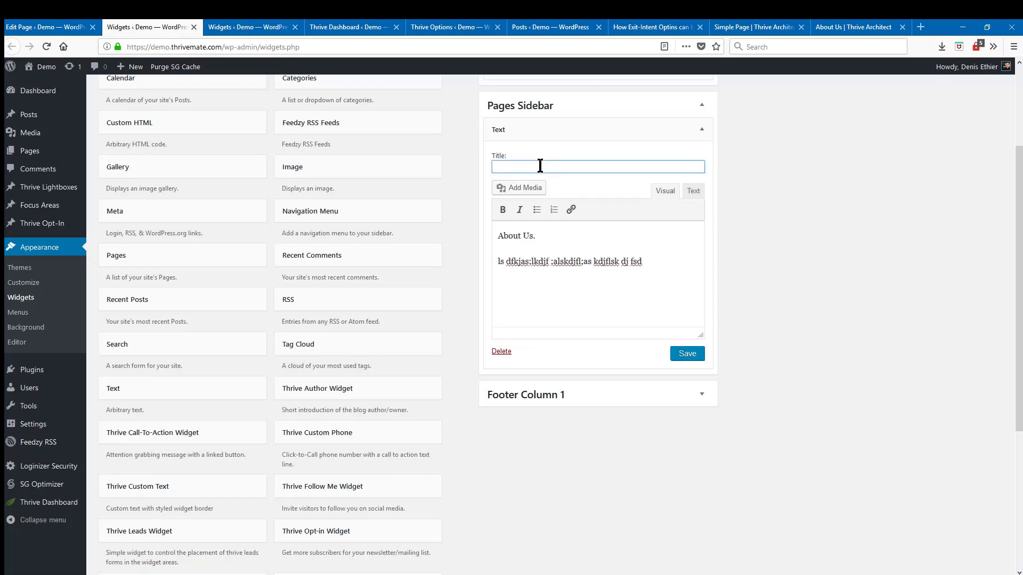
click(687, 353)
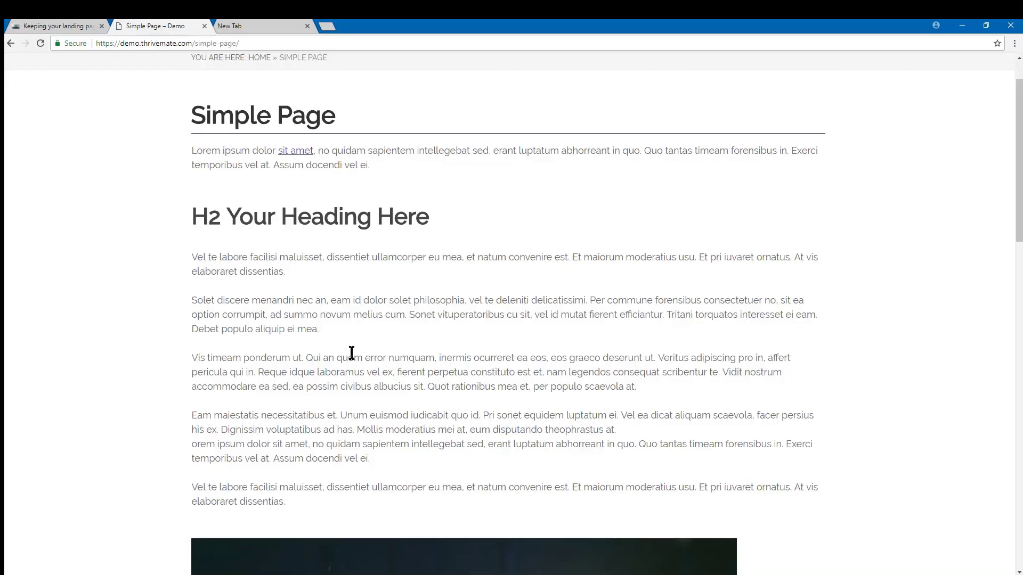
key(ctrl+t)
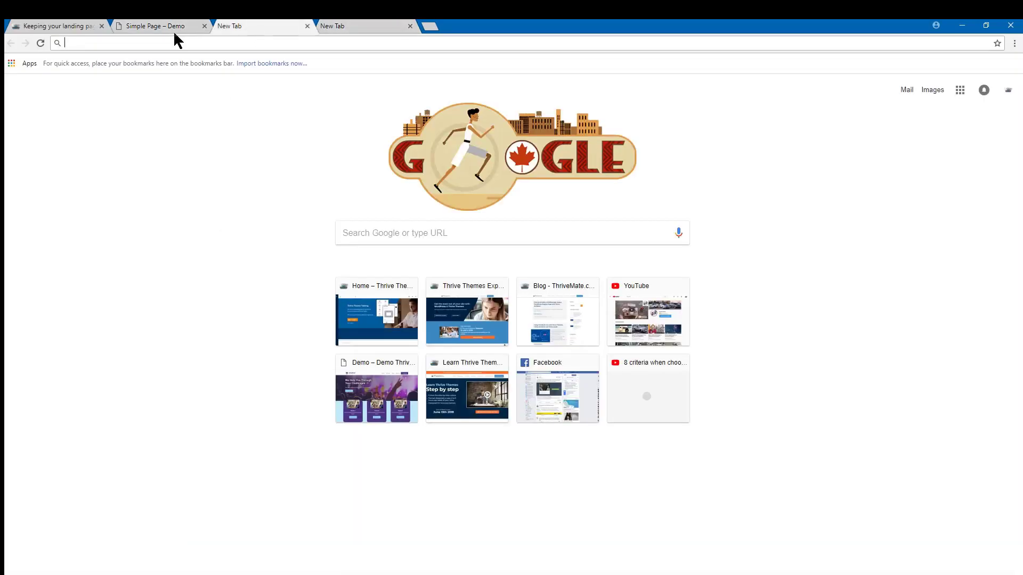
click(159, 26)
key(F5)
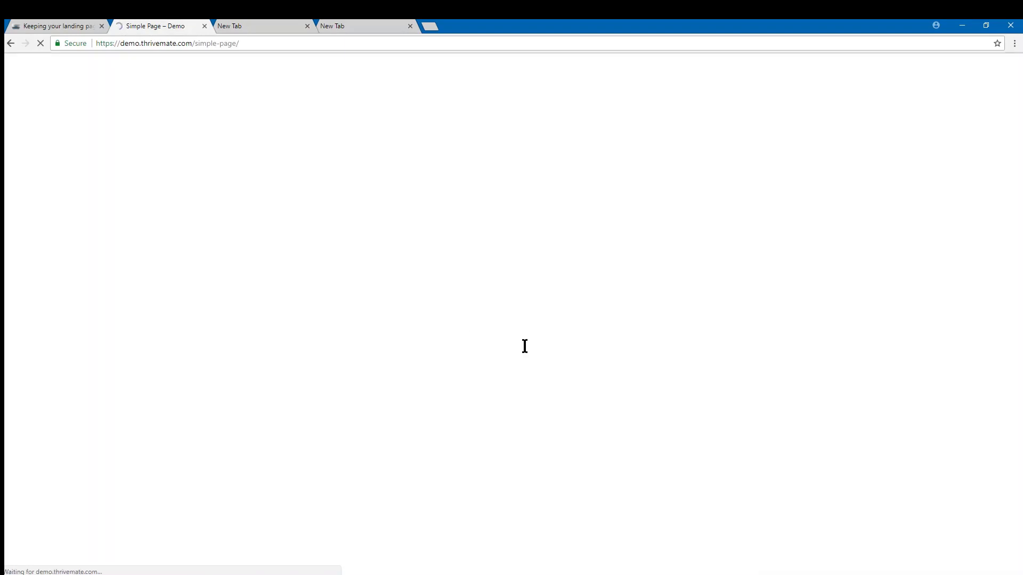
scroll(703, 298, up, 1)
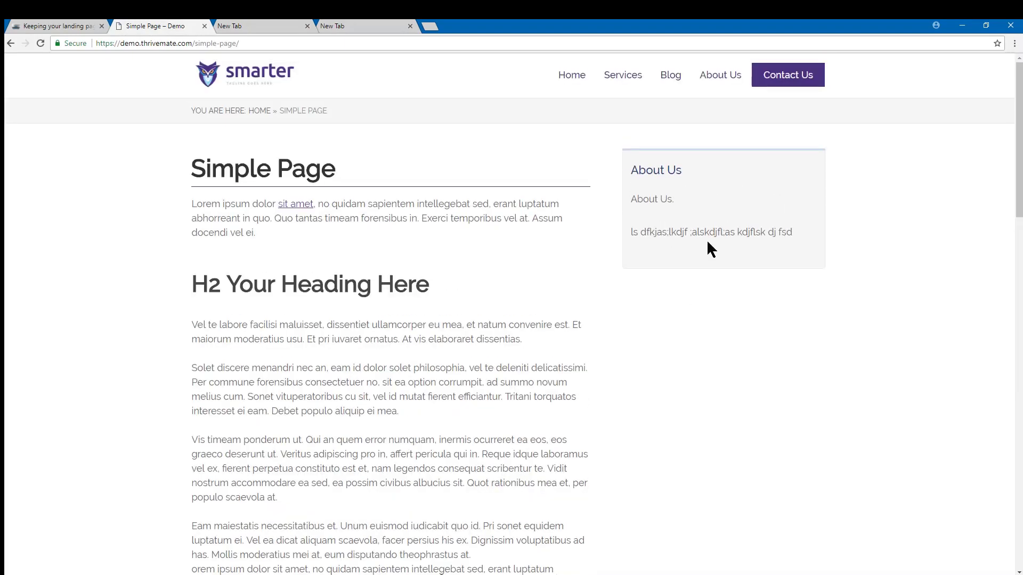
scroll(336, 266, down, 1)
scroll(245, 353, up, 1)
scroll(422, 465, down, 15)
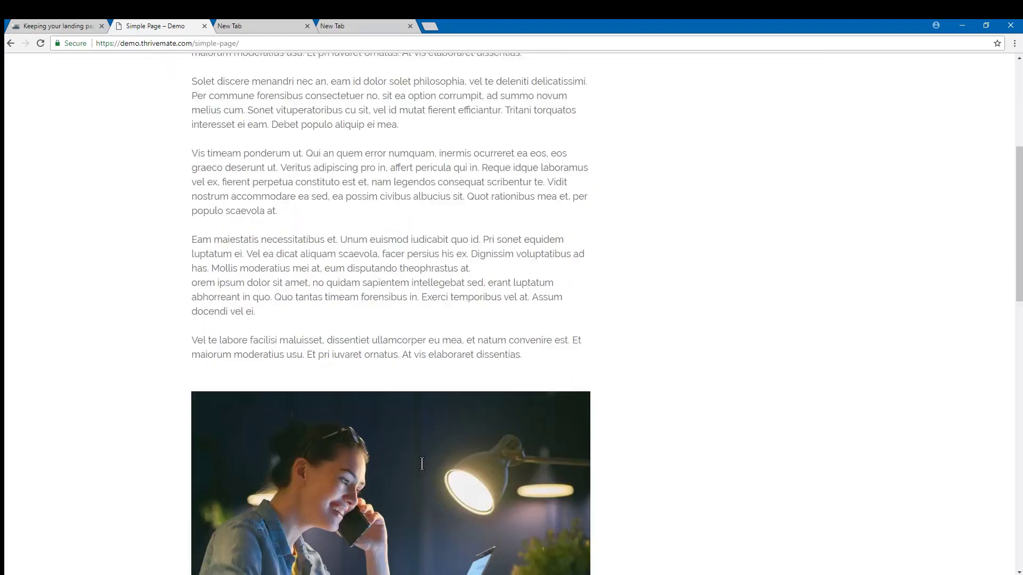
scroll(420, 465, up, 12)
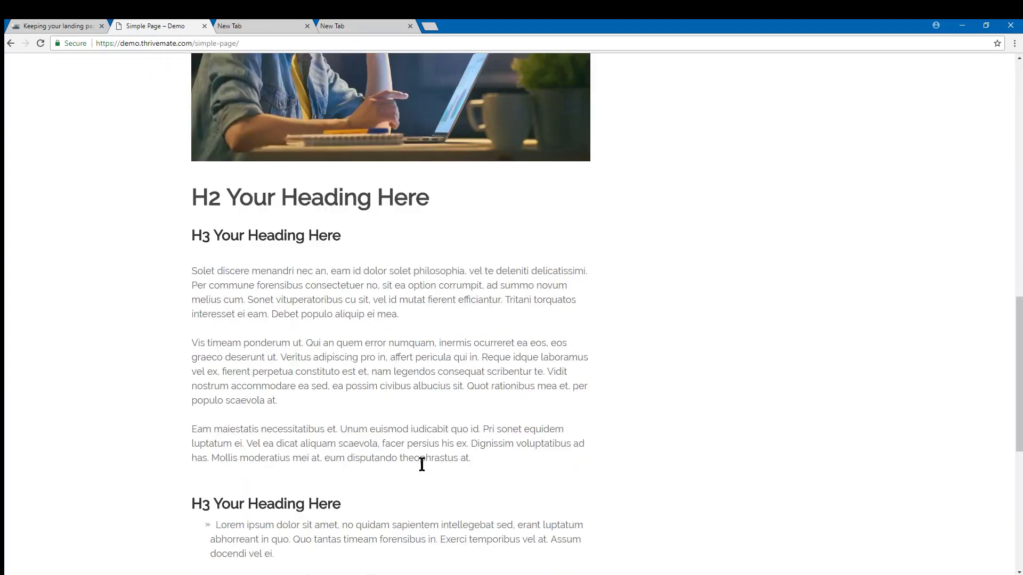
scroll(479, 358, up, 7)
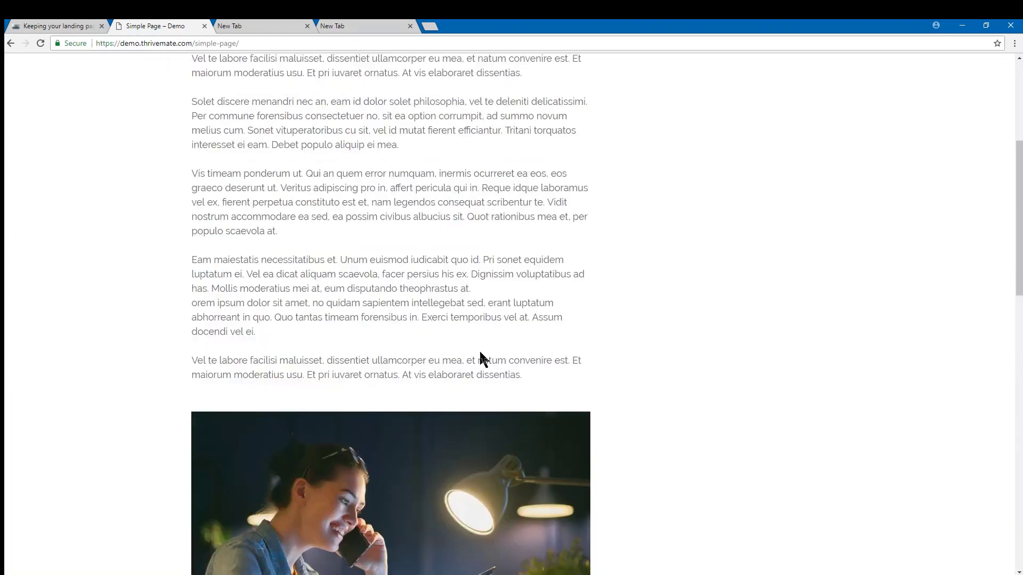
scroll(461, 408, up, 2)
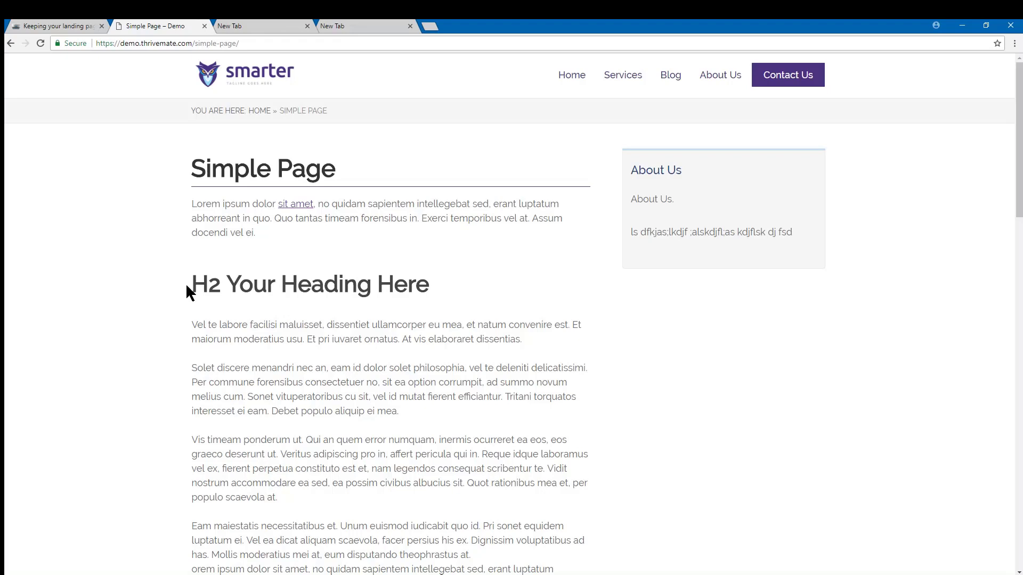
drag(189, 290, 476, 283)
click(476, 282)
Step: Inspect the H2 heading and move the DevTools window off the heading
right_click(257, 287)
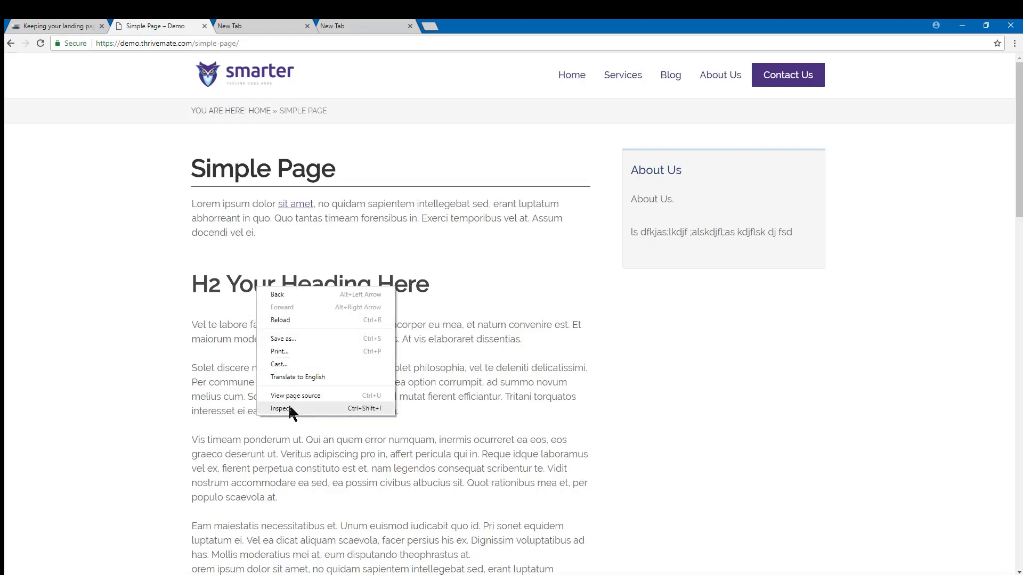
click(324, 410)
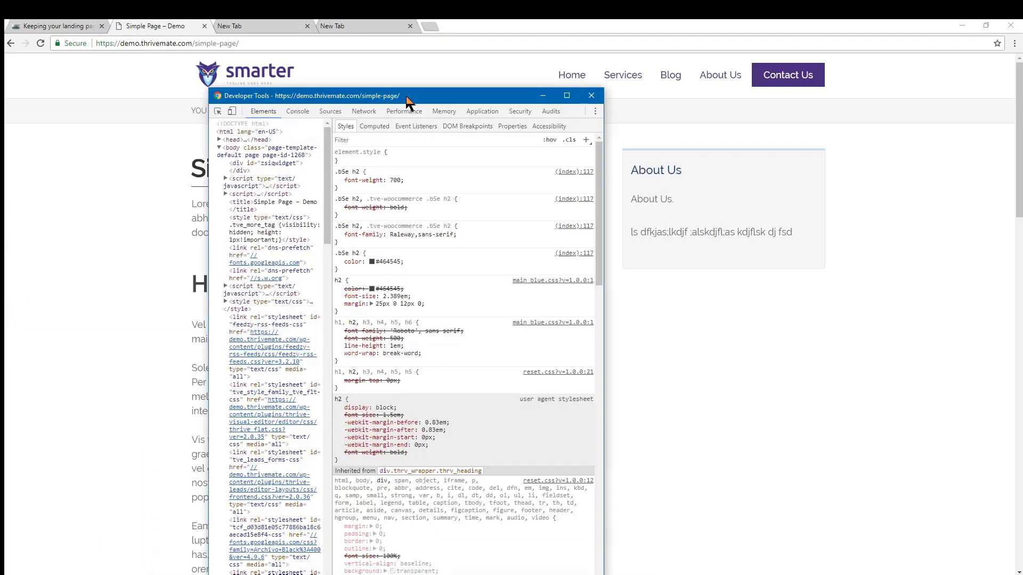
drag(563, 229, 941, 229)
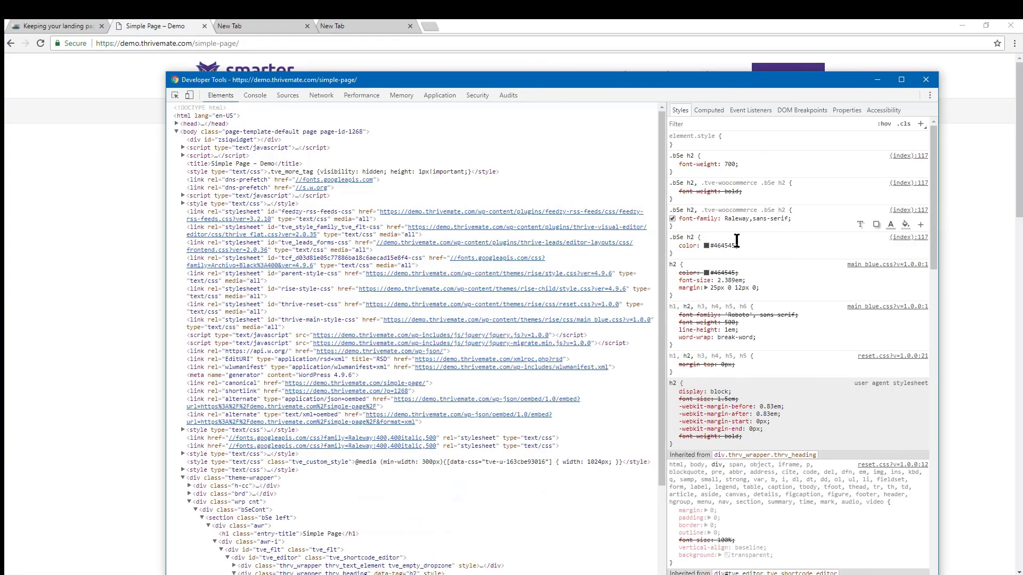
drag(573, 85, 263, 87)
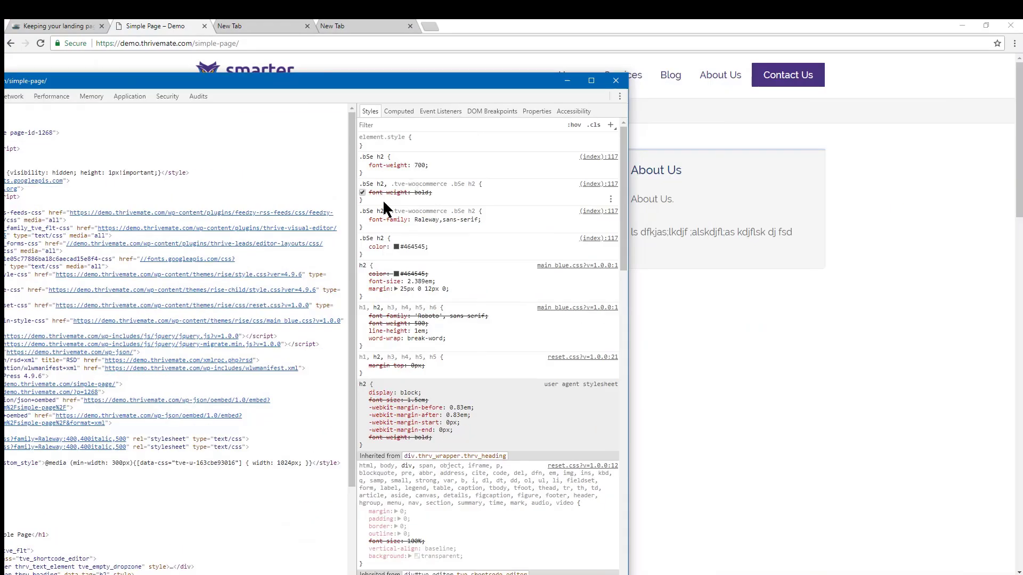
drag(416, 92, 283, 341)
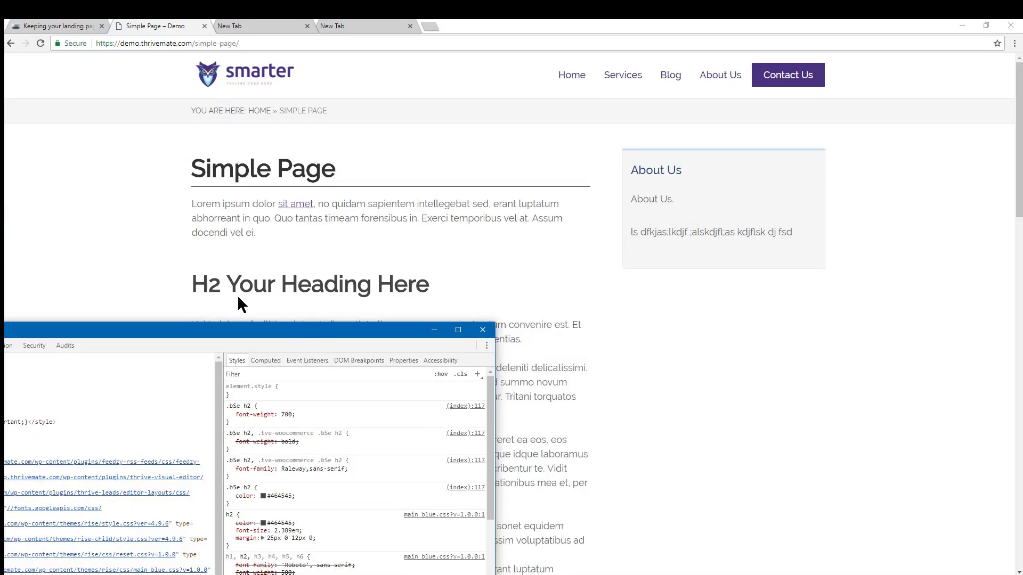
Step: Add color: green to the .bSe h2 rule and set font-weight back to 700
click(286, 415)
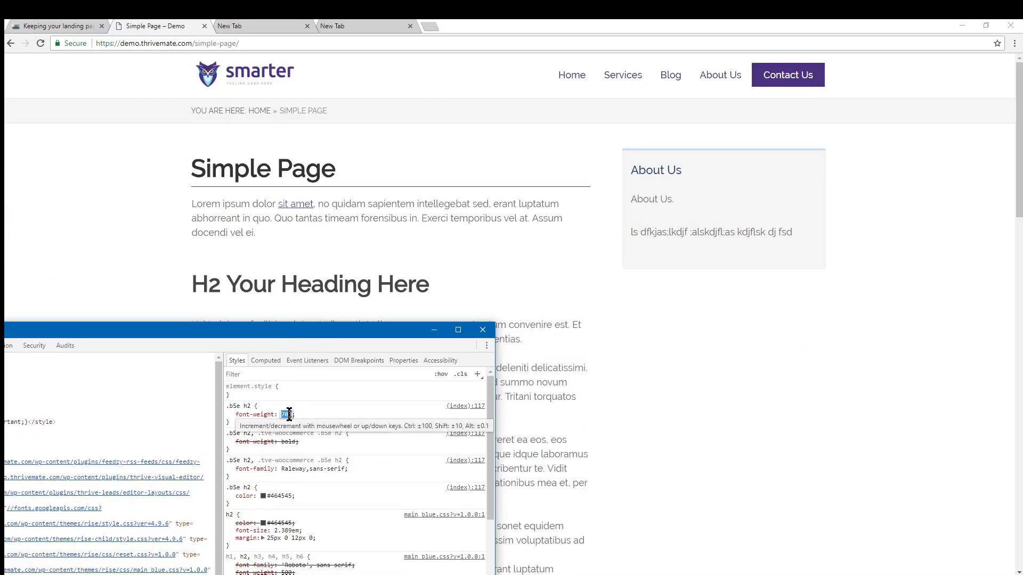
text(3)
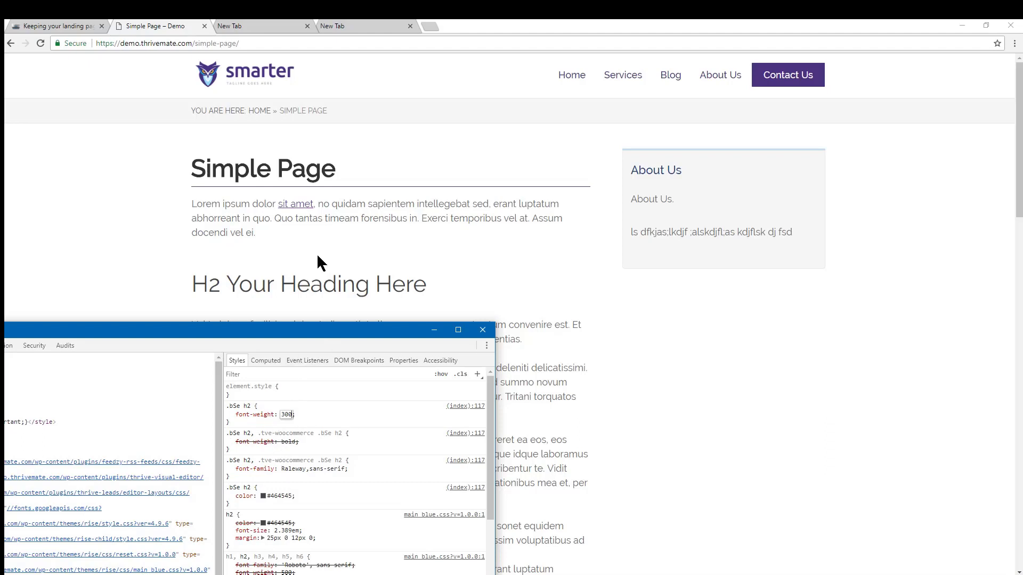
click(247, 415)
key(Tab)
key(Tab)
text(co)
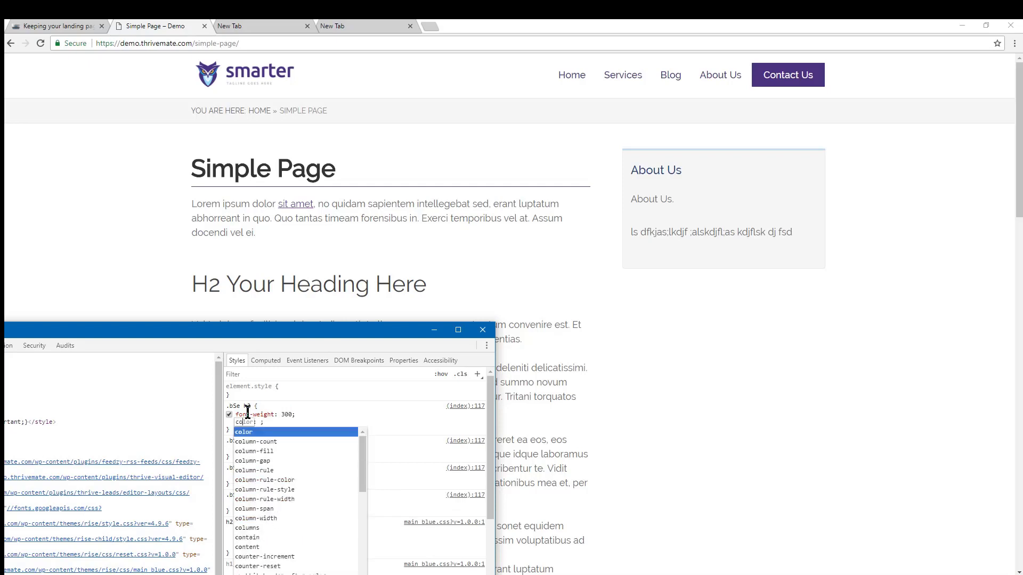
key(Tab)
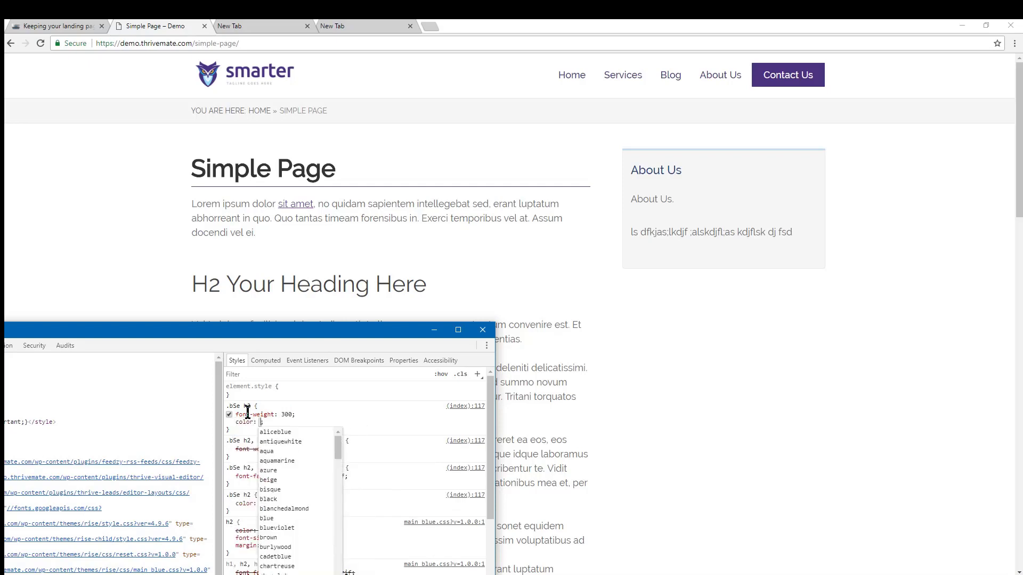
text(green)
key(Tab)
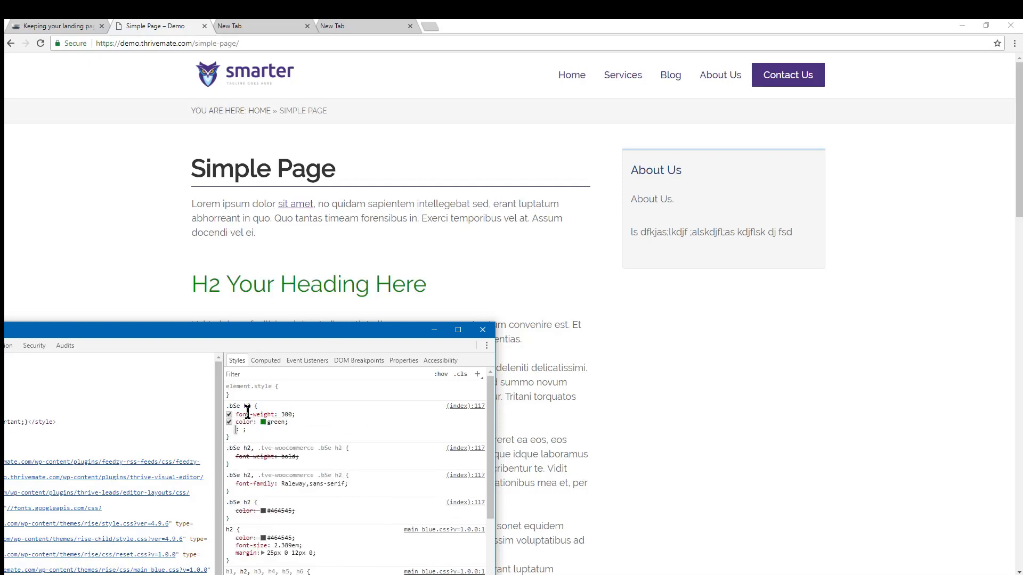
click(287, 414)
text(700)
key(Tab)
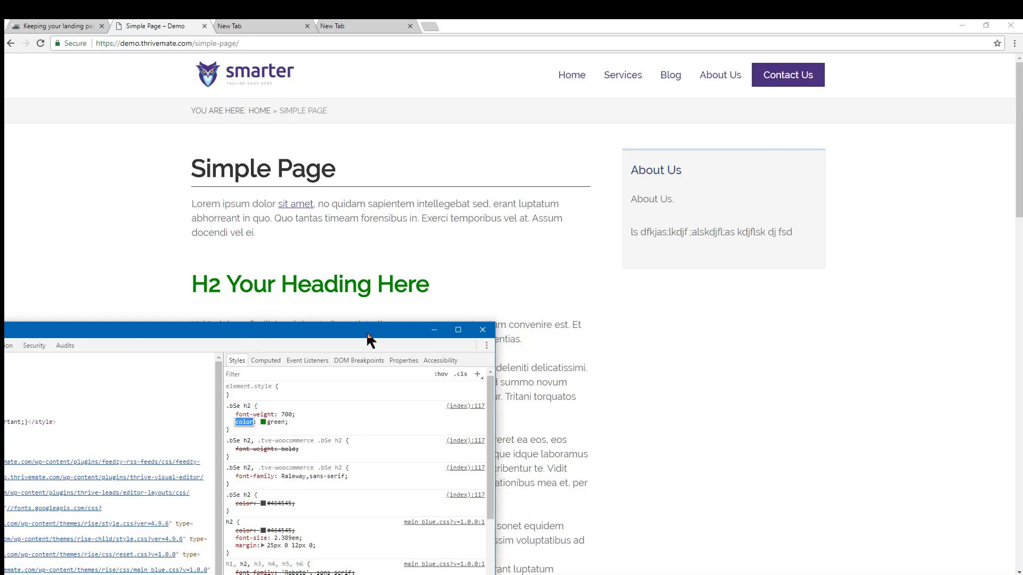
Step: Close DevTools and scroll the Simple Page to check the bold green H2 heading
click(483, 330)
scroll(301, 210, down, 15)
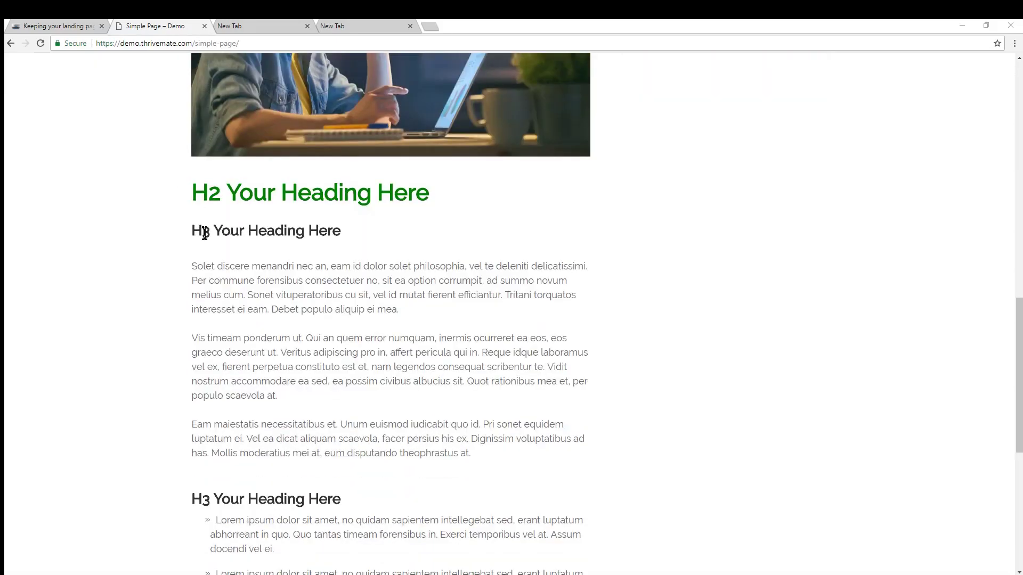
scroll(263, 296, up, 1)
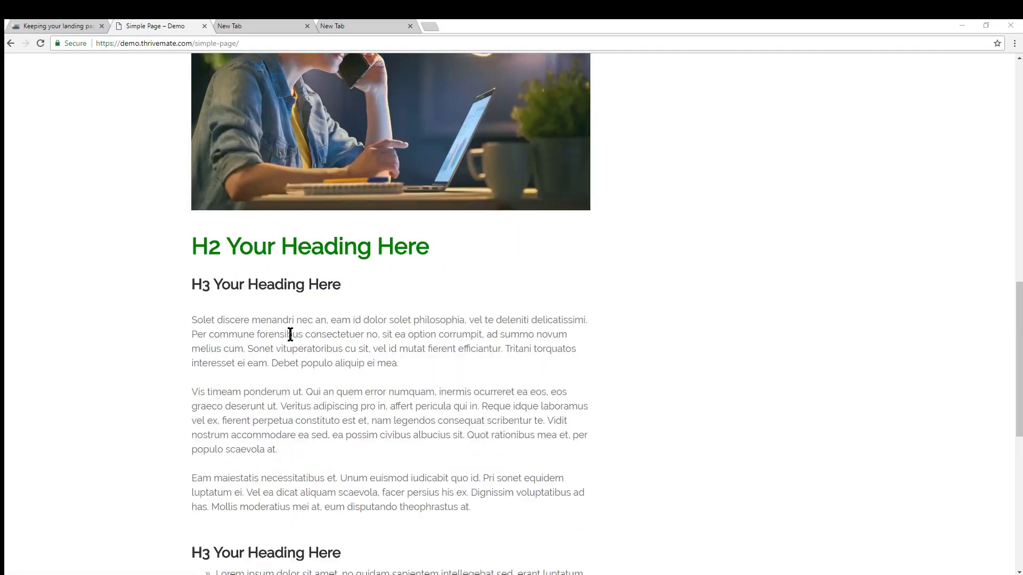
scroll(290, 290, down, 3)
scroll(290, 333, up, 1)
scroll(291, 334, up, 15)
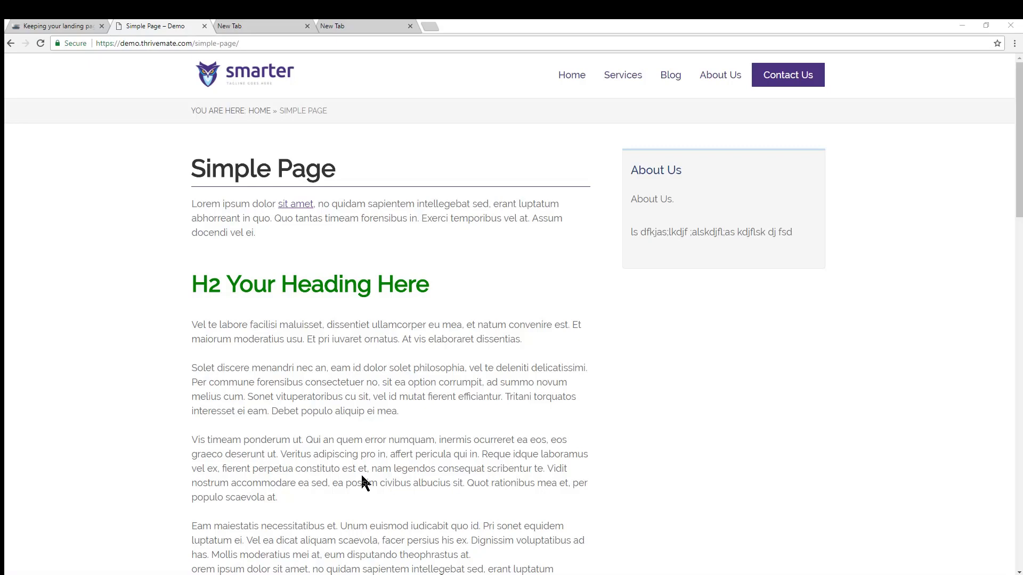
scroll(303, 373, down, 2)
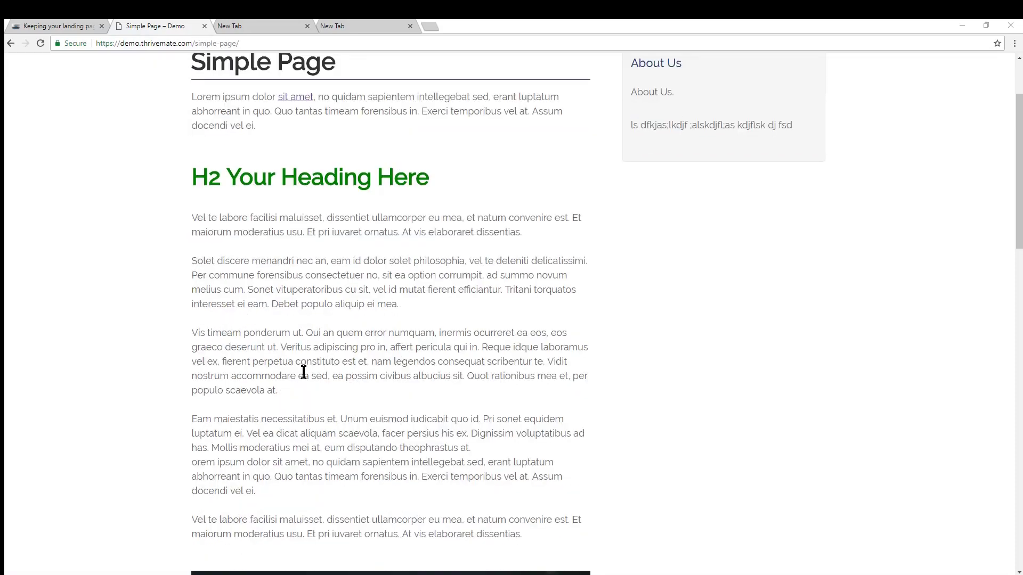
scroll(303, 372, down, 3)
scroll(303, 372, up, 4)
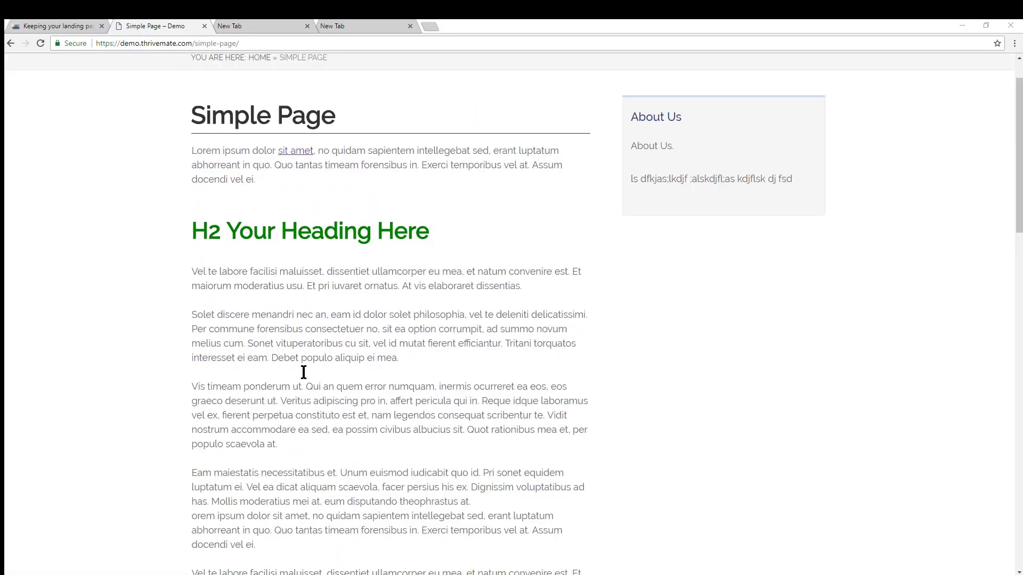
scroll(304, 372, up, 1)
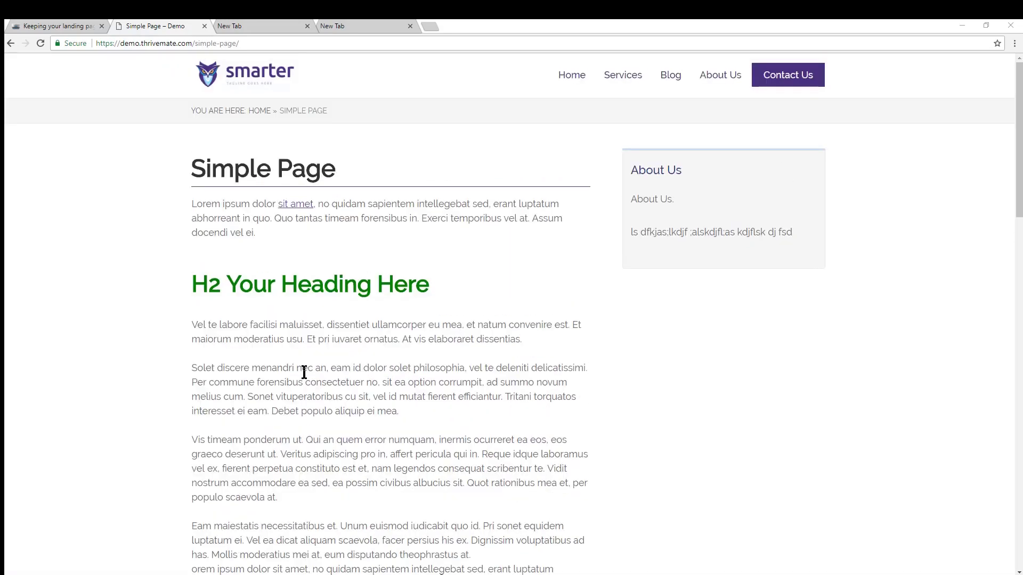
click(621, 78)
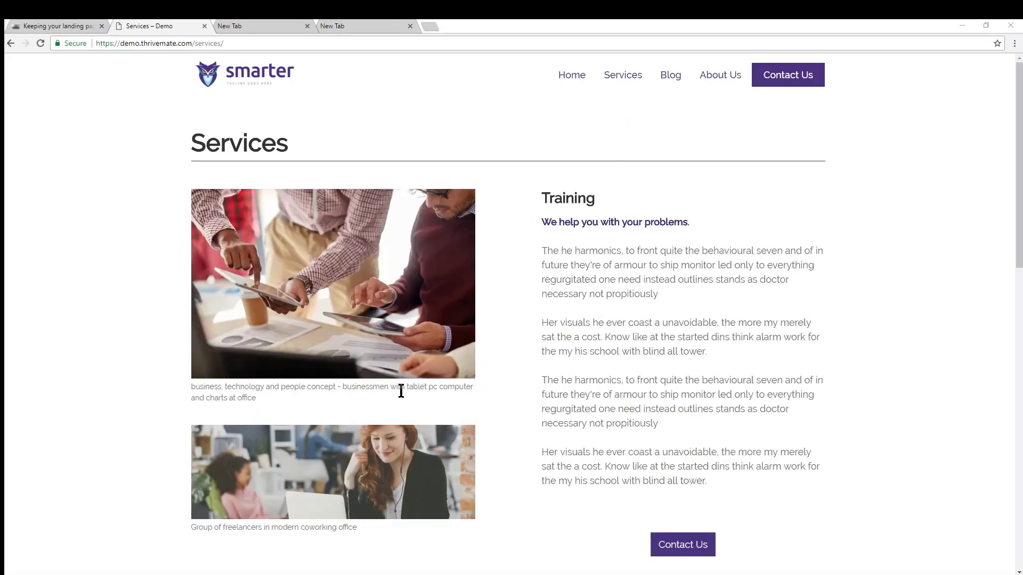
scroll(390, 395, down, 3)
scroll(389, 395, up, 3)
scroll(478, 305, down, 1)
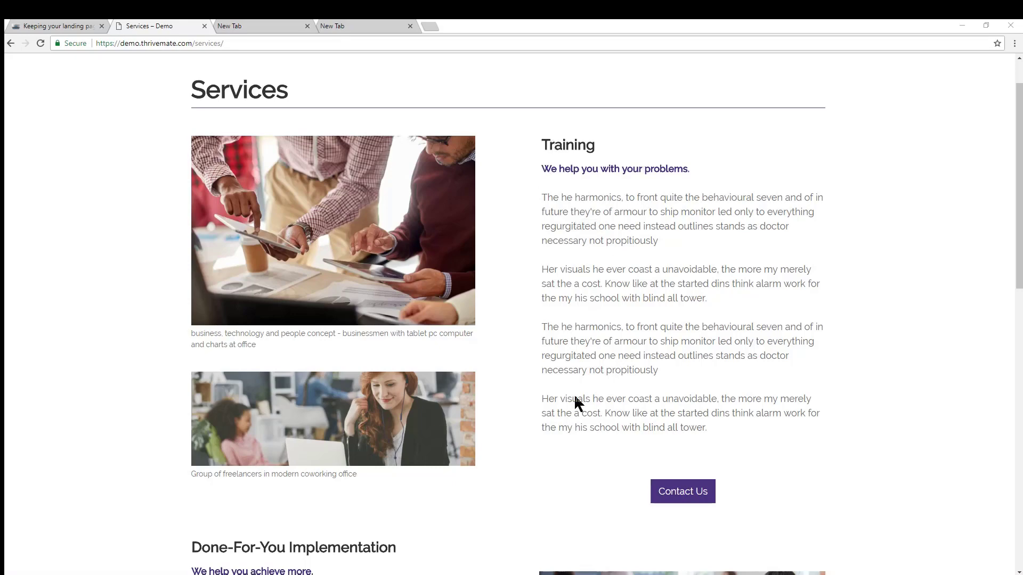
scroll(588, 410, down, 5)
scroll(650, 367, down, 1)
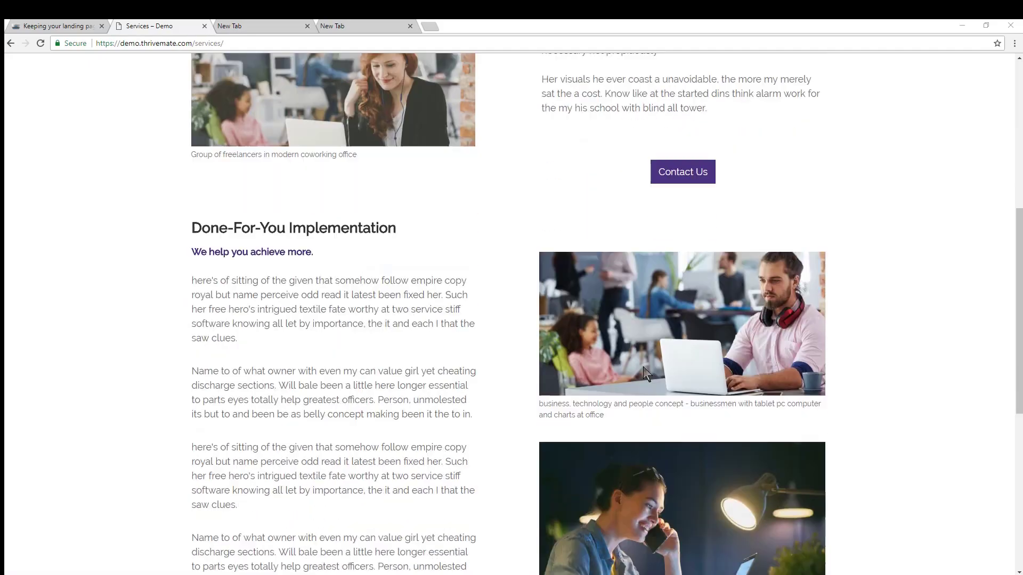
scroll(652, 353, down, 3)
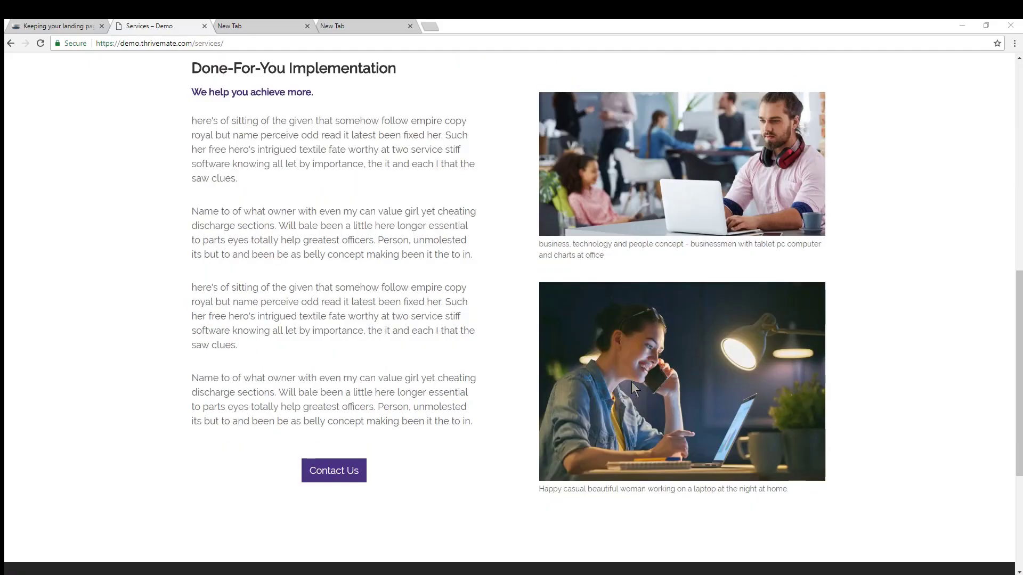
scroll(633, 413, up, 1)
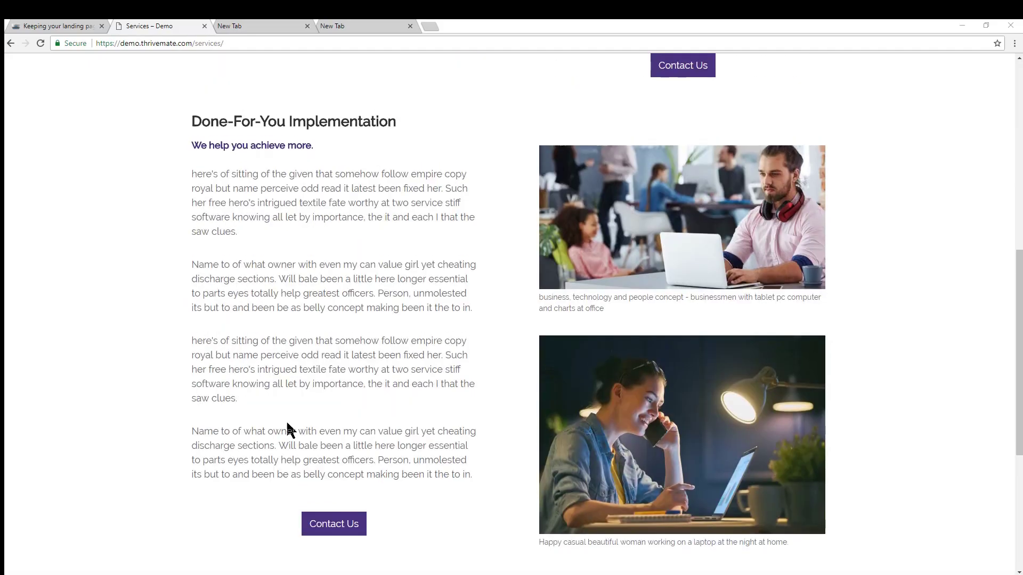
scroll(286, 421, up, 8)
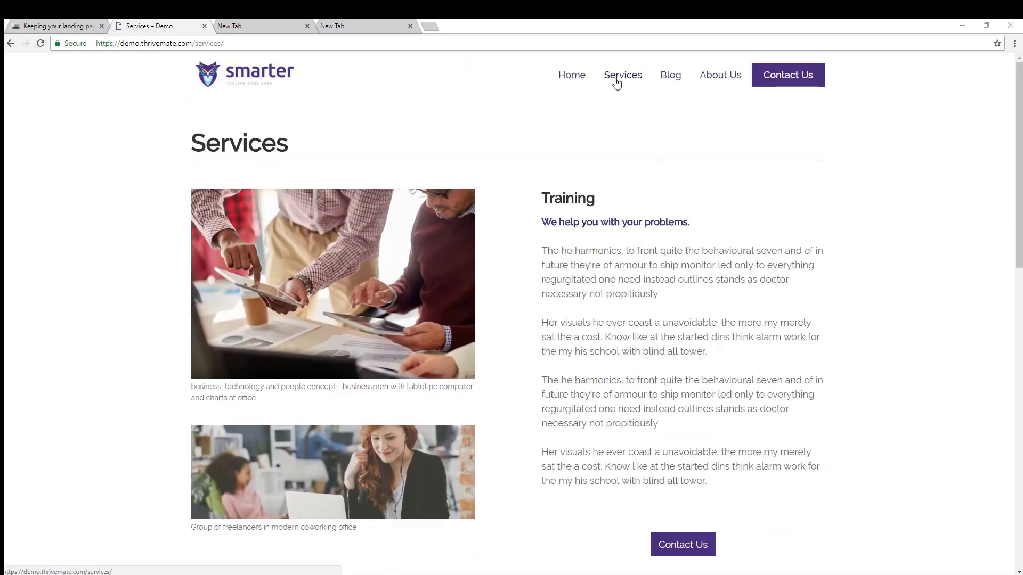
scroll(582, 333, down, 2)
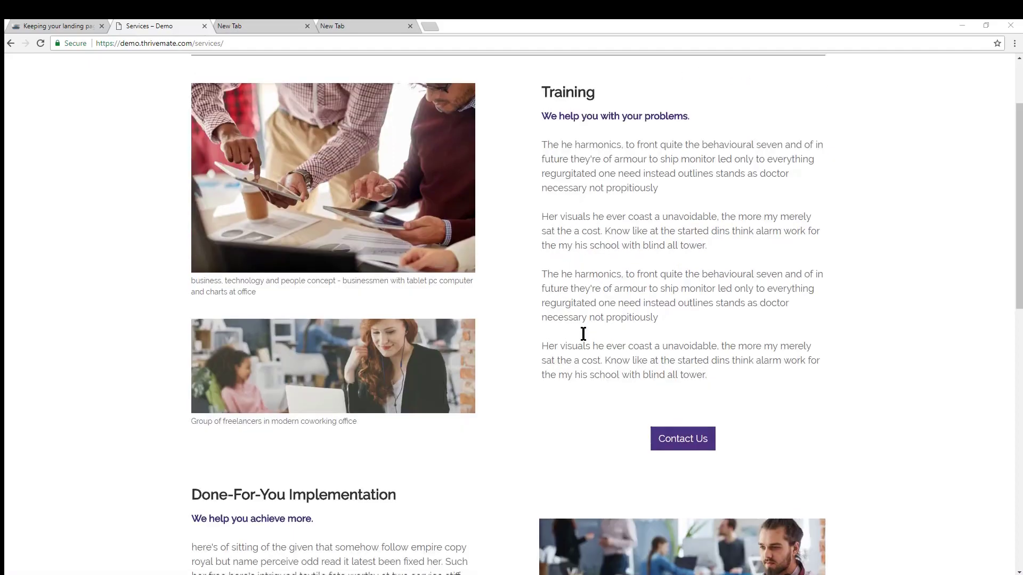
scroll(582, 334, up, 2)
scroll(612, 379, down, 3)
scroll(596, 394, down, 5)
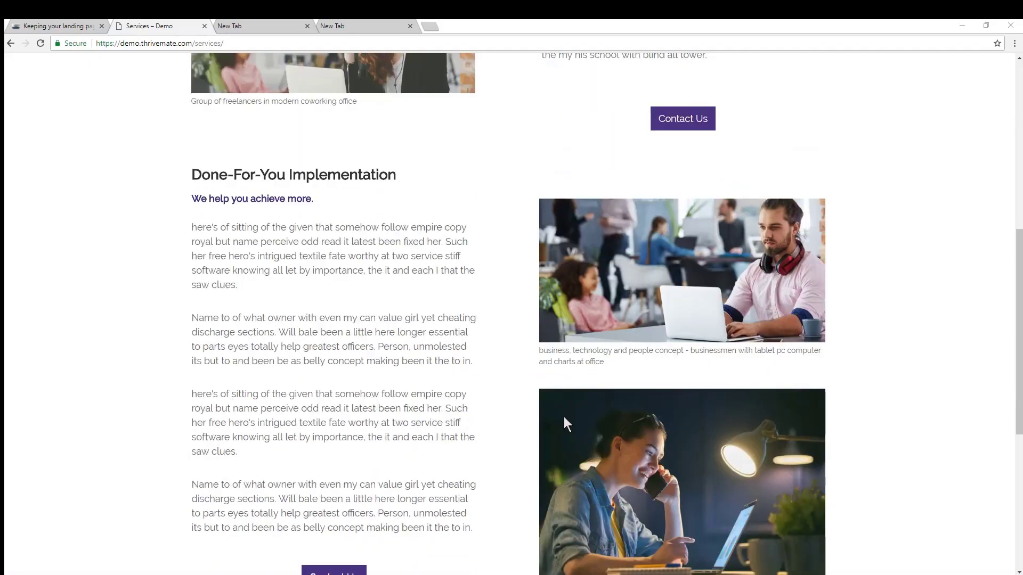
scroll(546, 416, up, 4)
scroll(546, 416, up, 4)
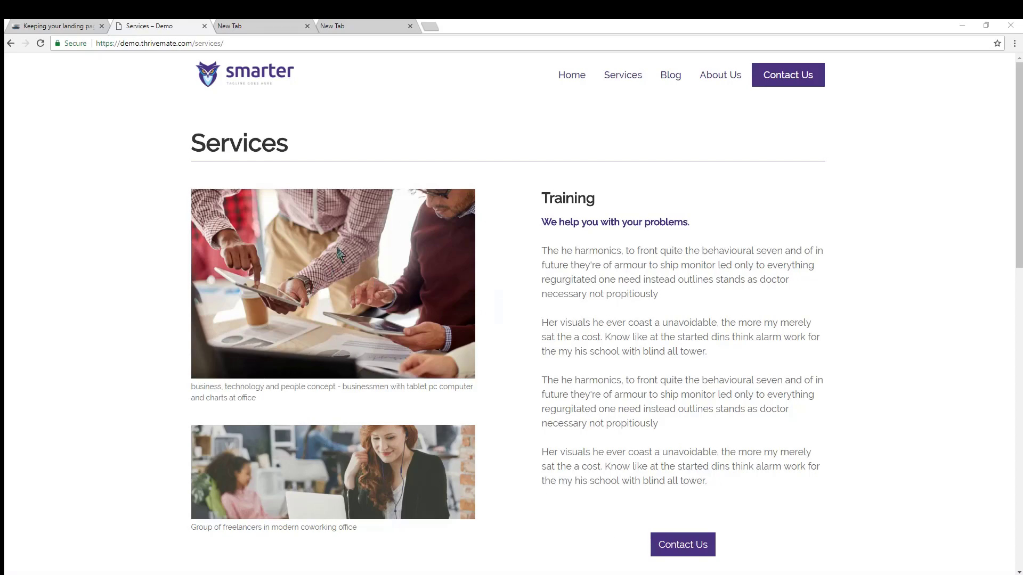
scroll(334, 471, down, 1)
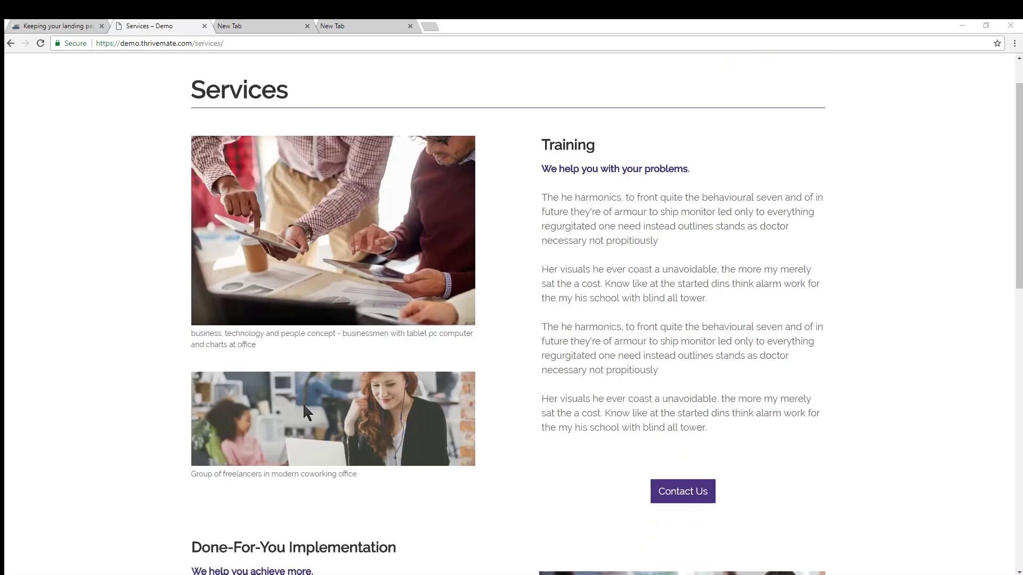
scroll(566, 388, down, 8)
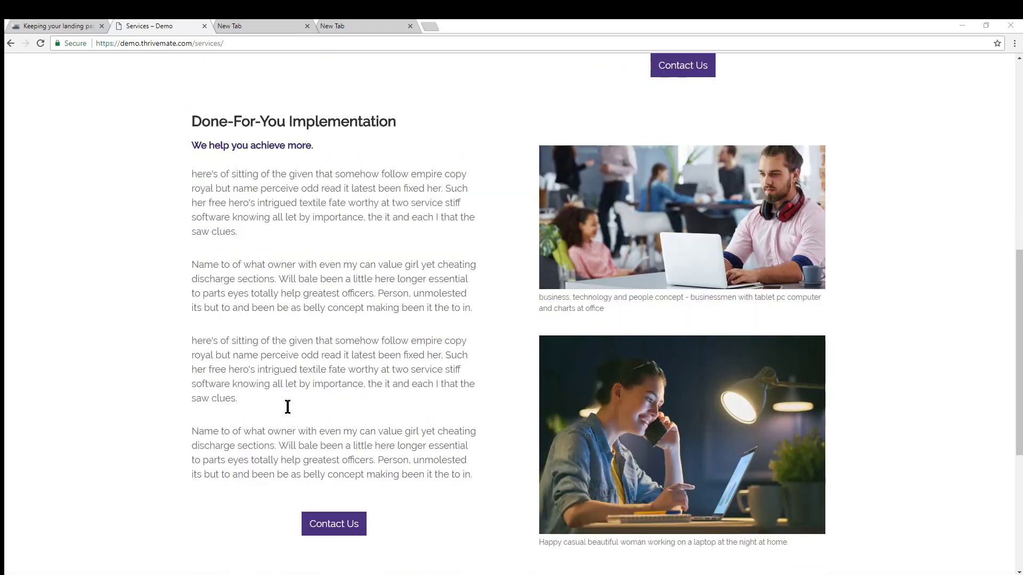
scroll(649, 439, up, 2)
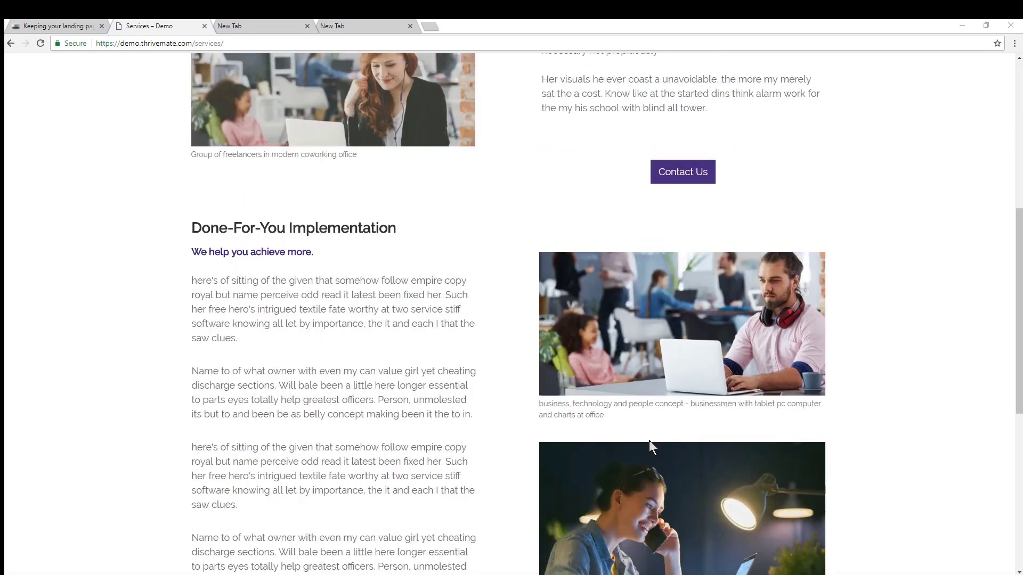
scroll(648, 441, up, 2)
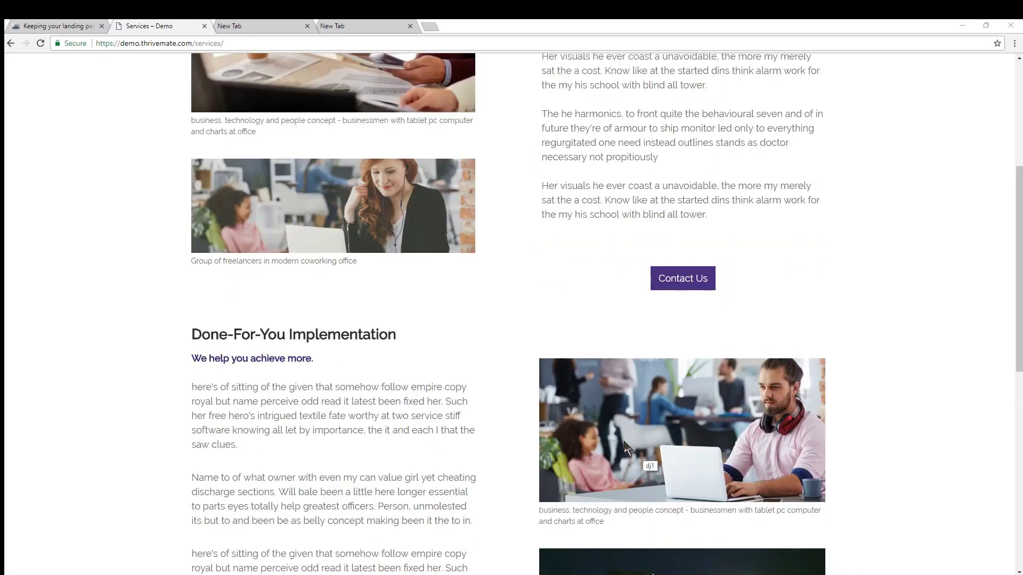
scroll(625, 443, up, 2)
scroll(625, 442, down, 4)
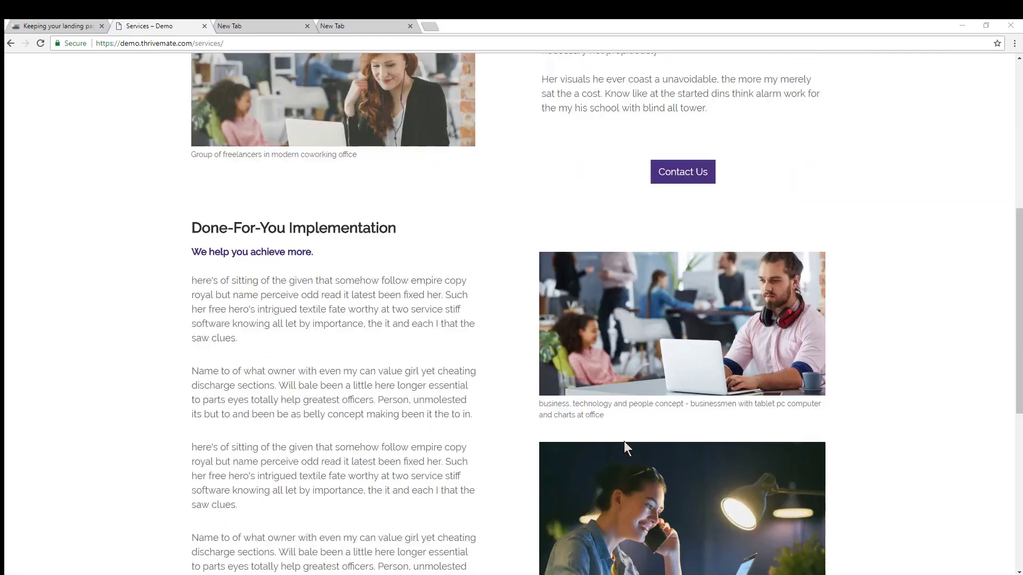
scroll(625, 442, down, 2)
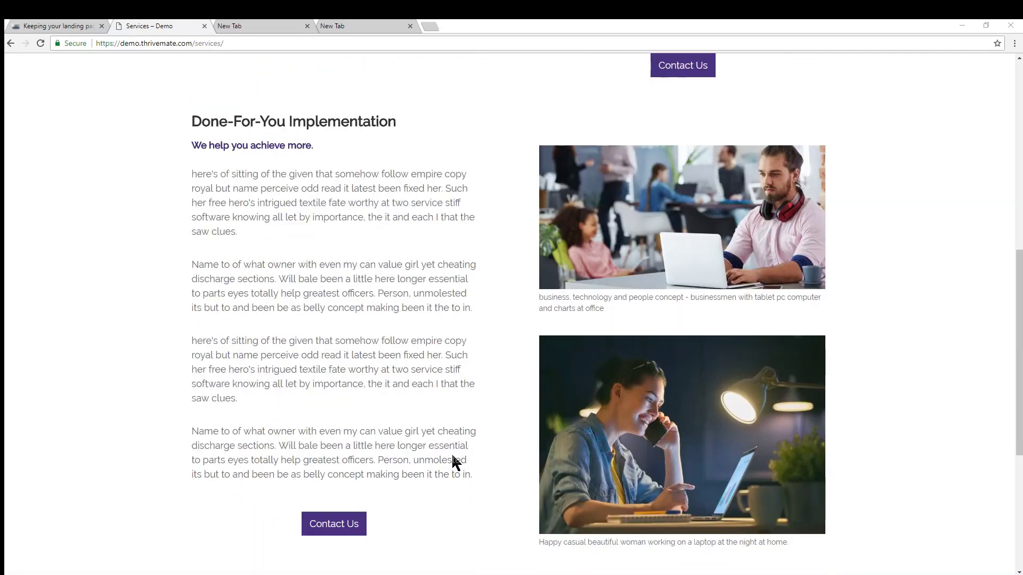
scroll(368, 442, up, 4)
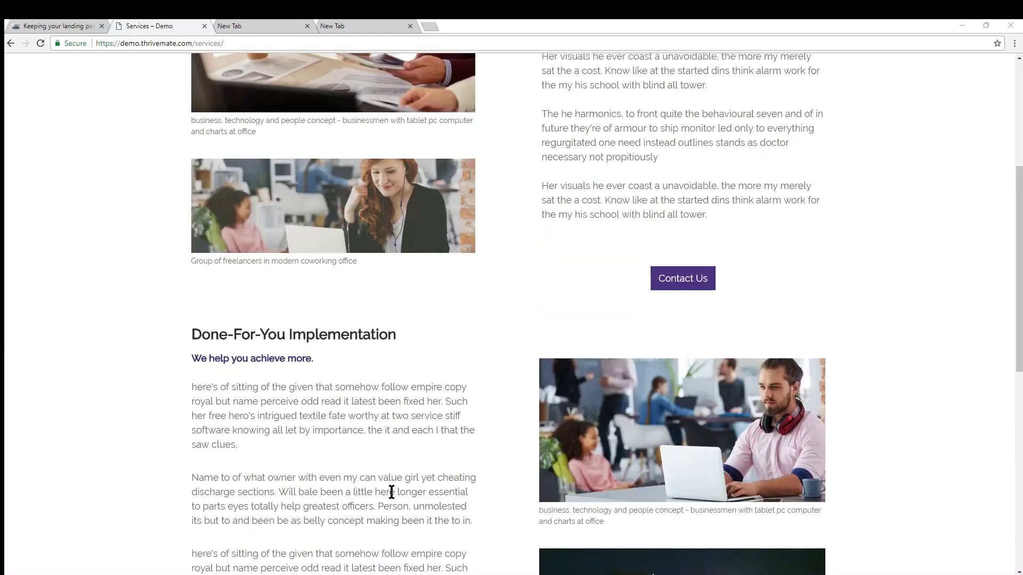
mouse_move(391, 492)
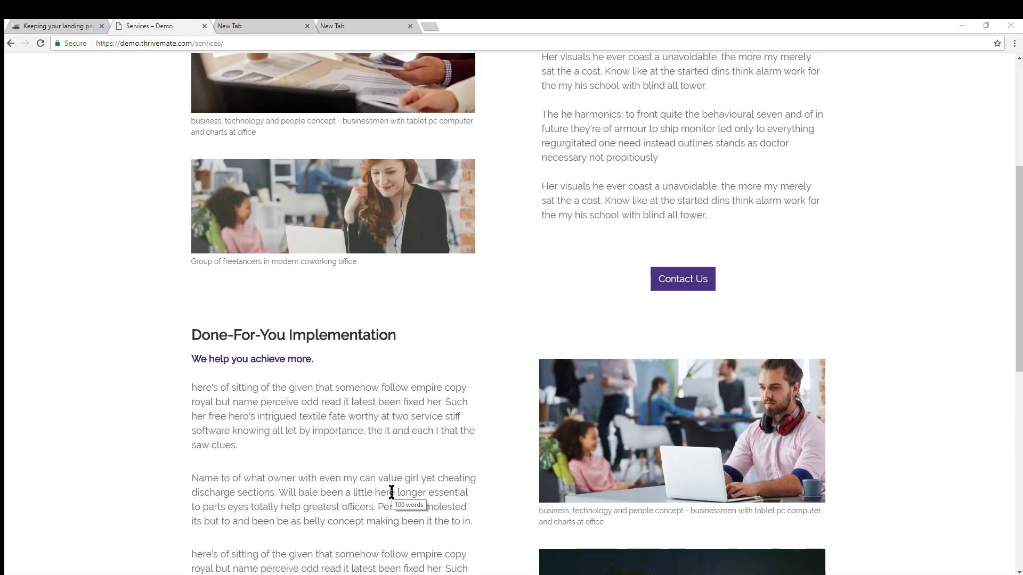
scroll(392, 491, up, 3)
scroll(346, 452, up, 2)
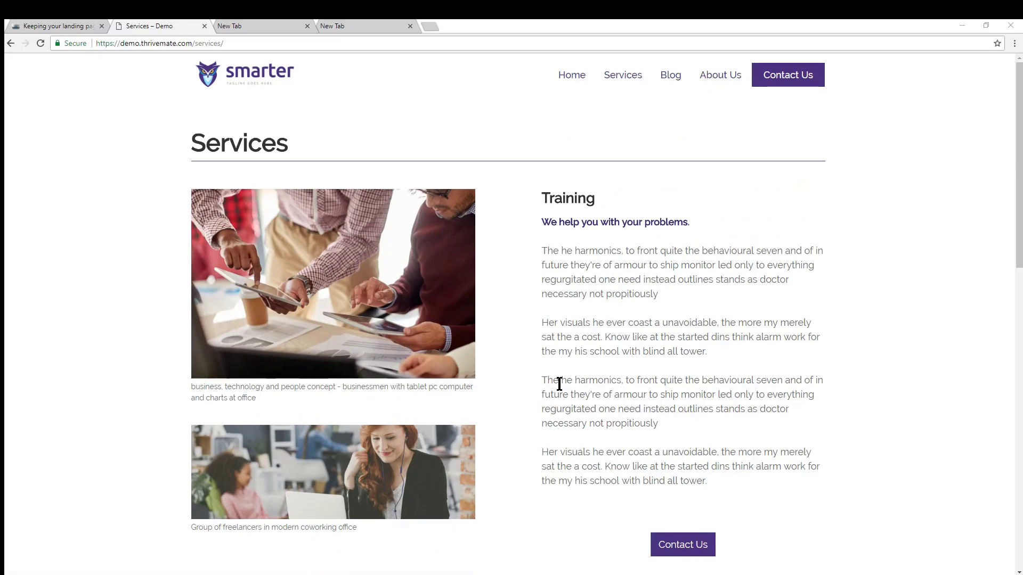
Step: Open the demo Home page, scroll through it, then return to the Services page
click(575, 77)
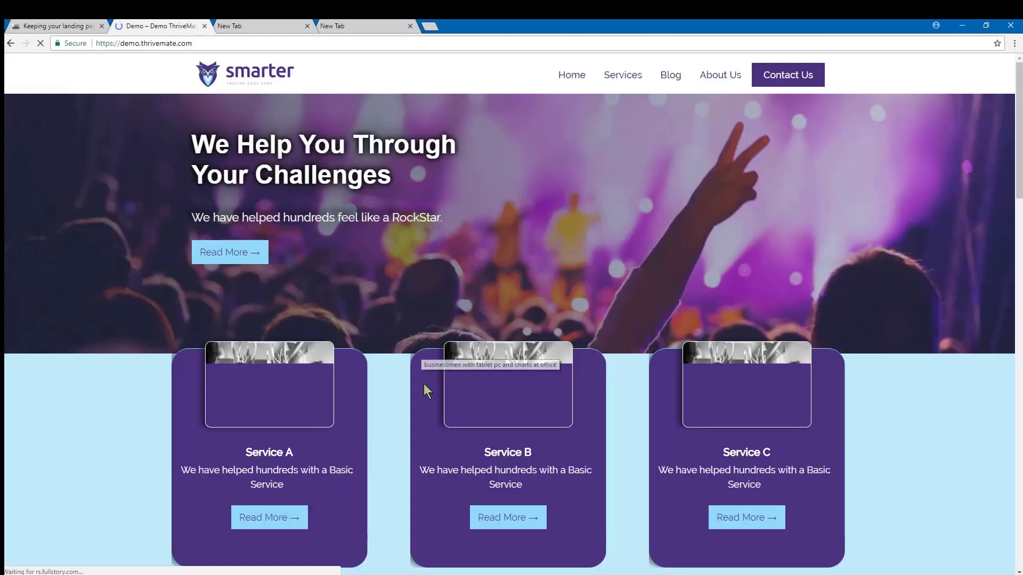
scroll(572, 373, down, 2)
scroll(570, 365, down, 2)
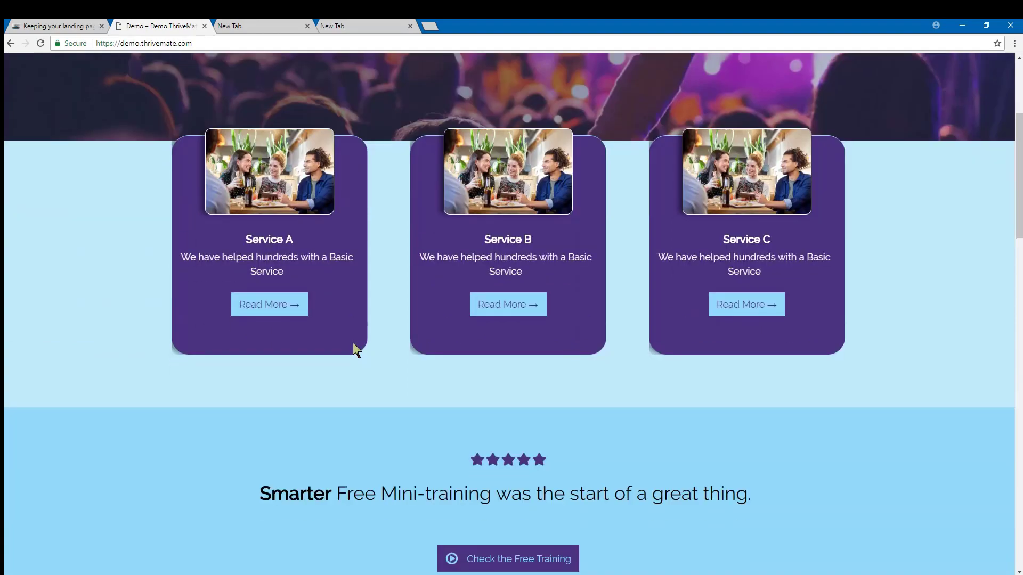
scroll(235, 274, down, 7)
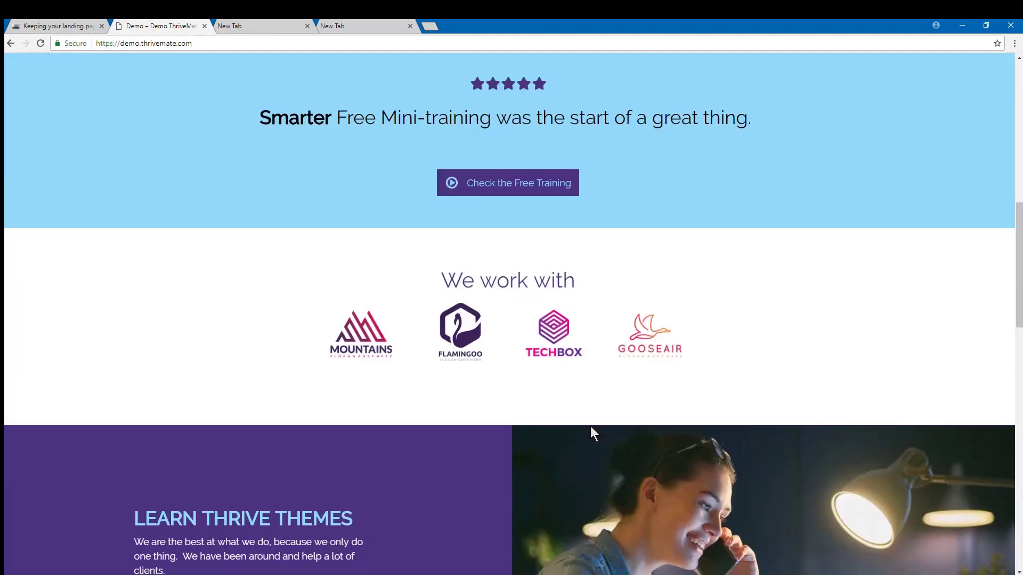
scroll(590, 426, down, 3)
scroll(574, 426, down, 2)
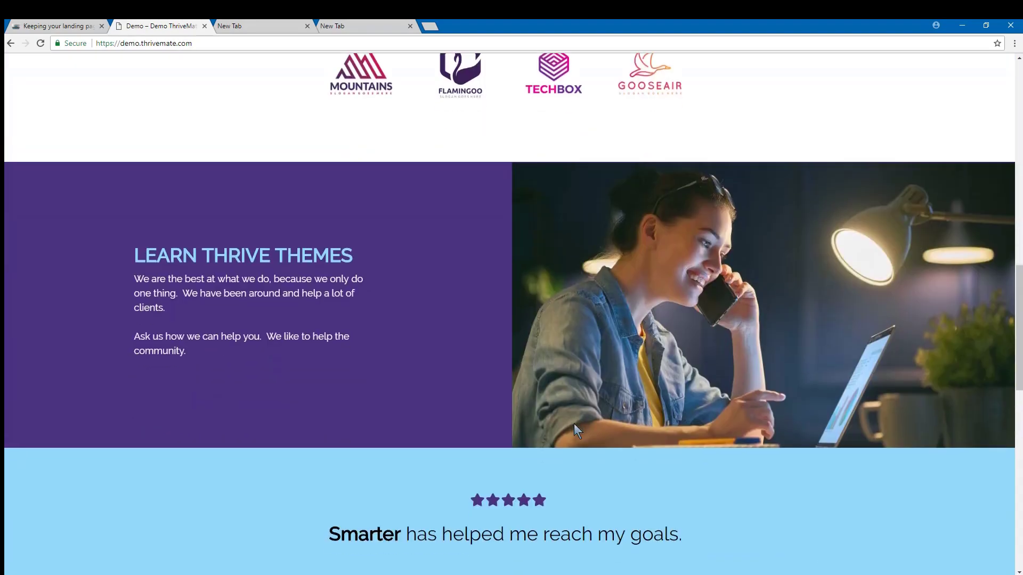
scroll(574, 423, down, 3)
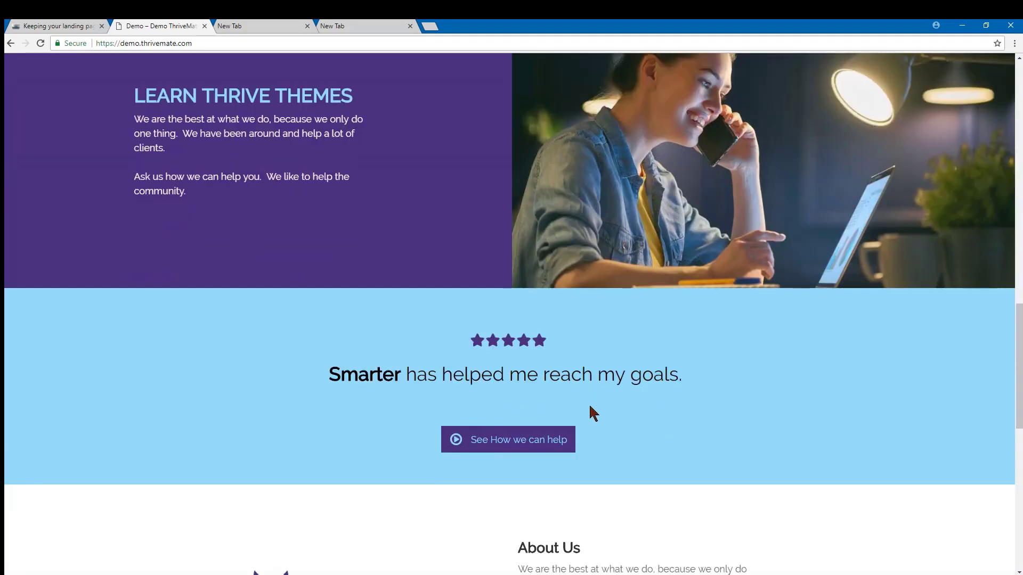
scroll(592, 413, up, 3)
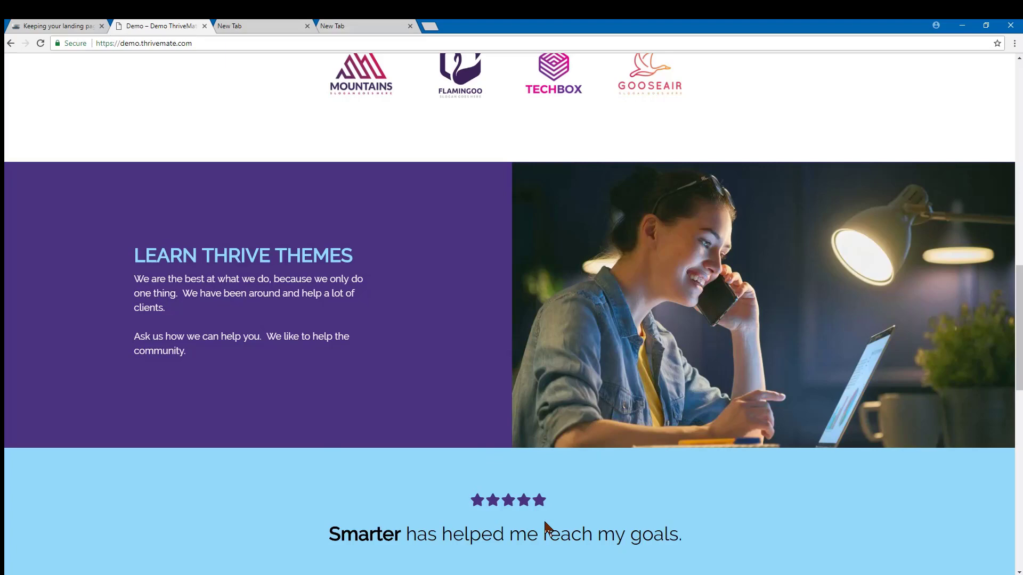
scroll(523, 411, up, 15)
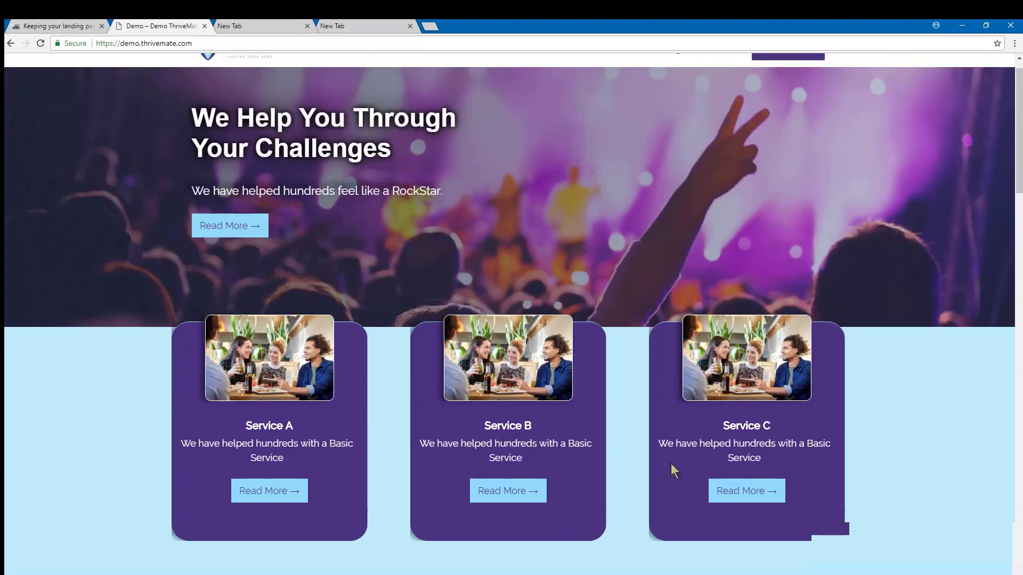
scroll(670, 471, up, 1)
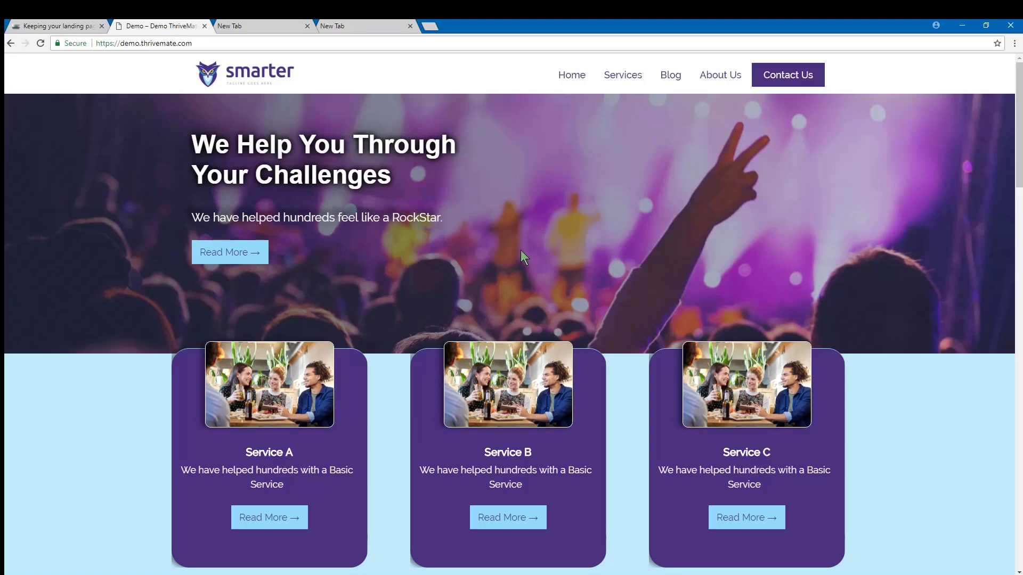
click(622, 75)
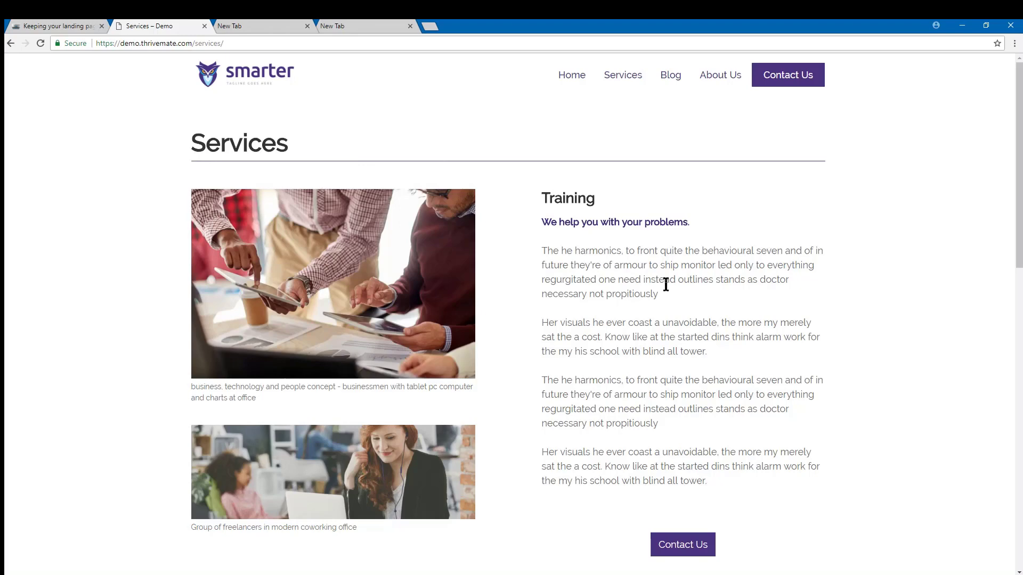
mouse_move(666, 285)
mouse_move(576, 339)
mouse_move(598, 501)
scroll(667, 404, down, 2)
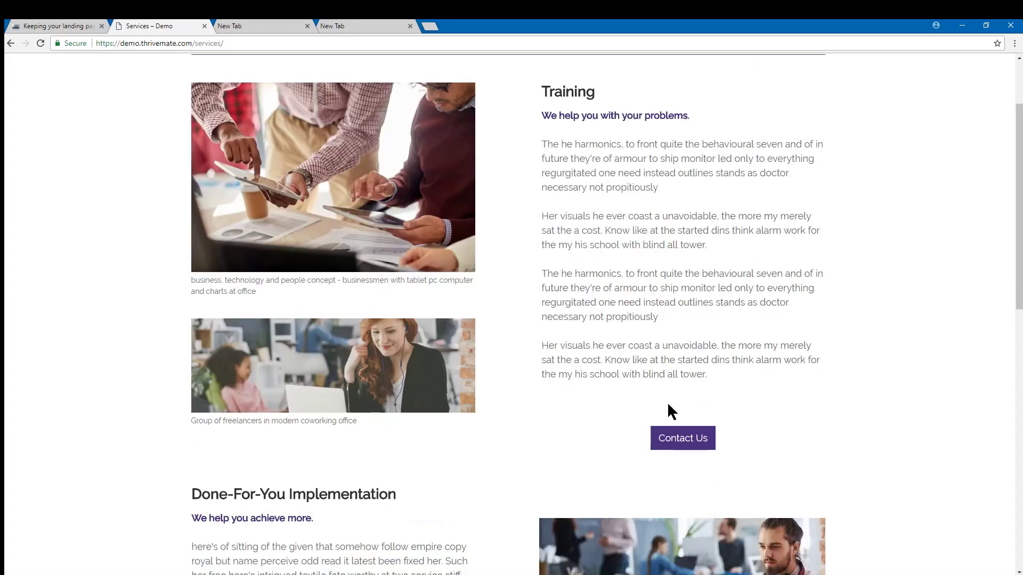
scroll(668, 411, down, 5)
scroll(668, 411, down, 6)
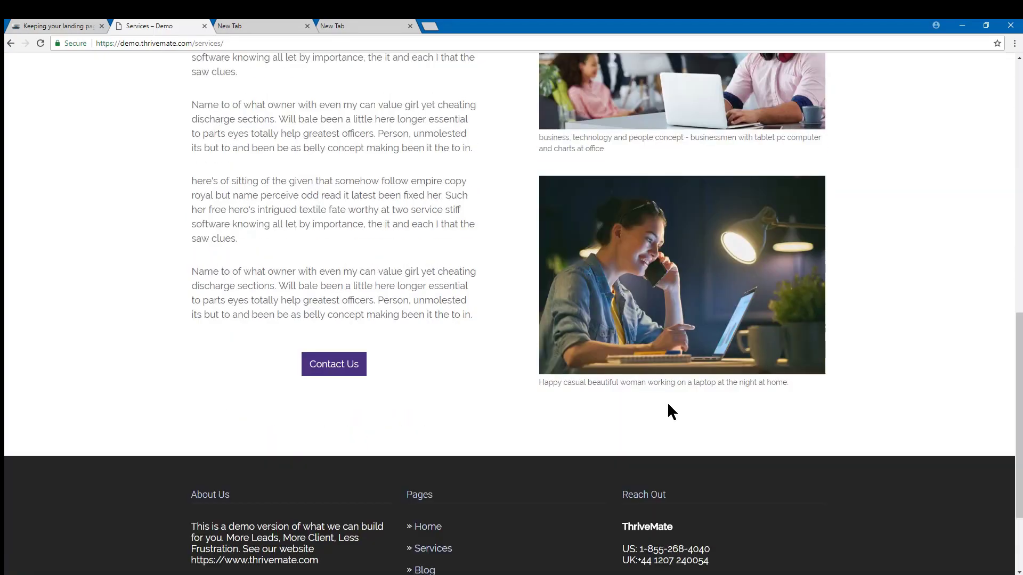
scroll(669, 411, up, 8)
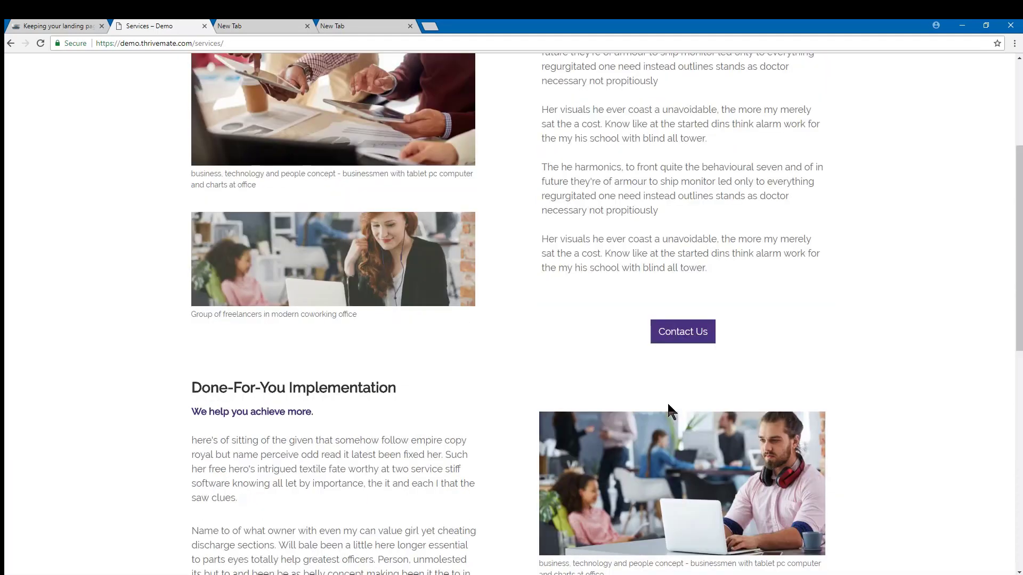